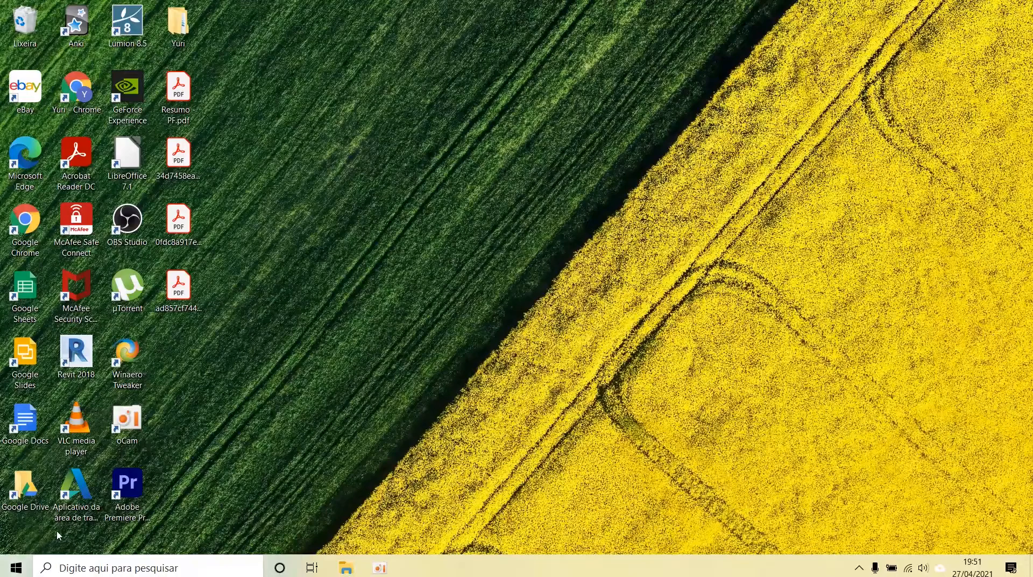
Step: Find Word in the list of installed programs and start it
click(17, 567)
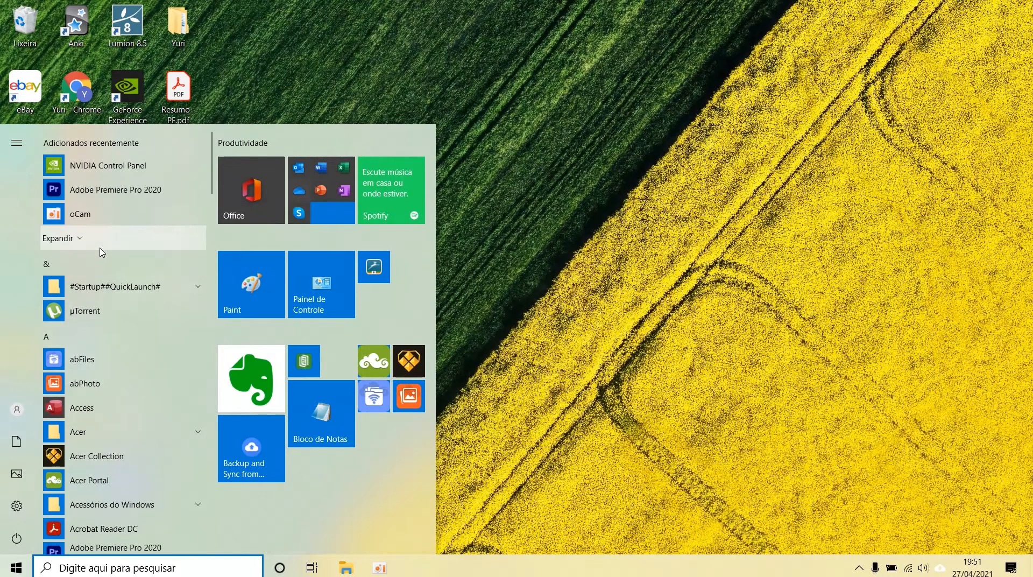
scroll(104, 251, down, 5)
scroll(106, 319, down, 10)
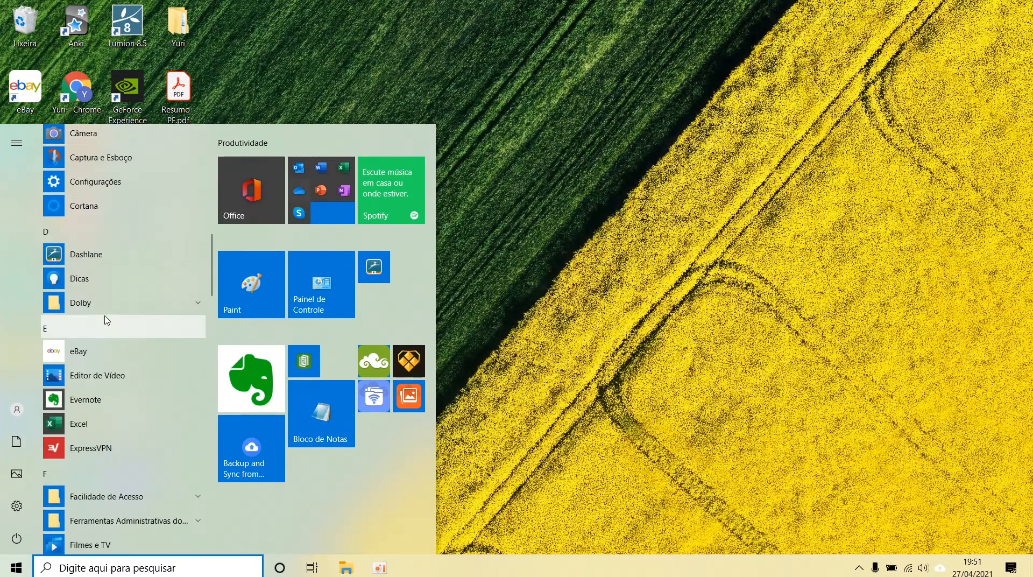
scroll(105, 319, down, 9)
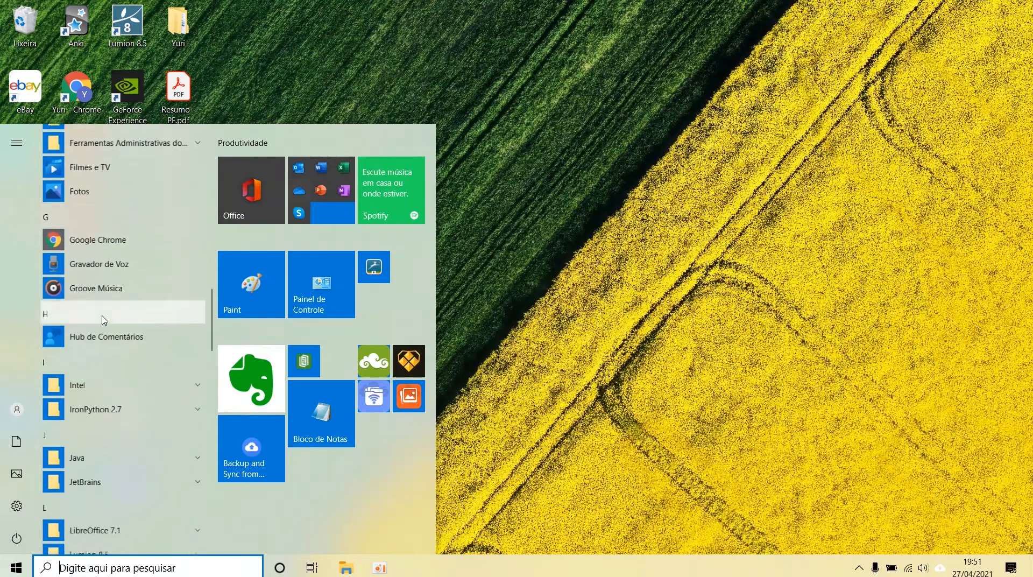
scroll(104, 319, down, 9)
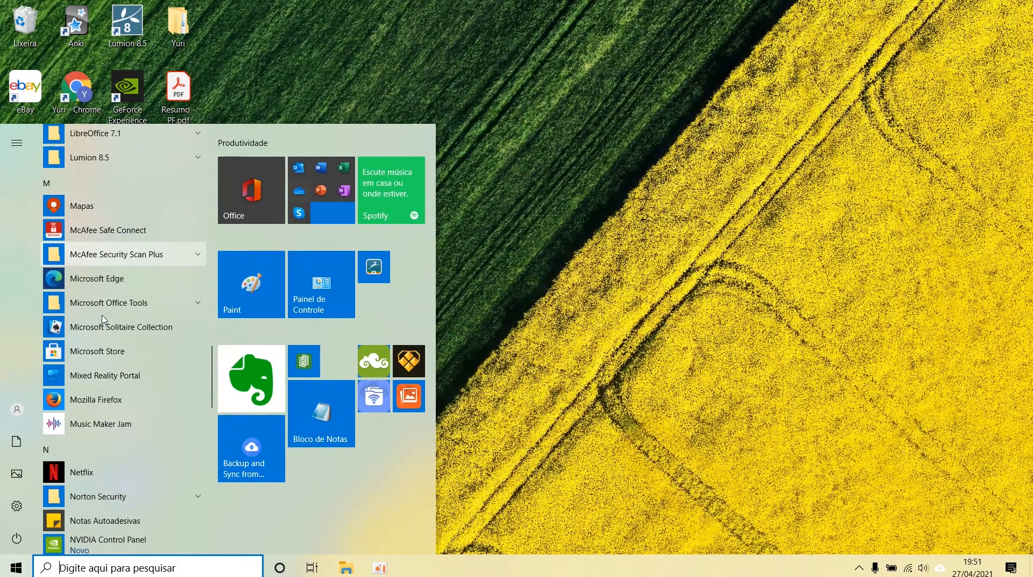
scroll(106, 320, down, 8)
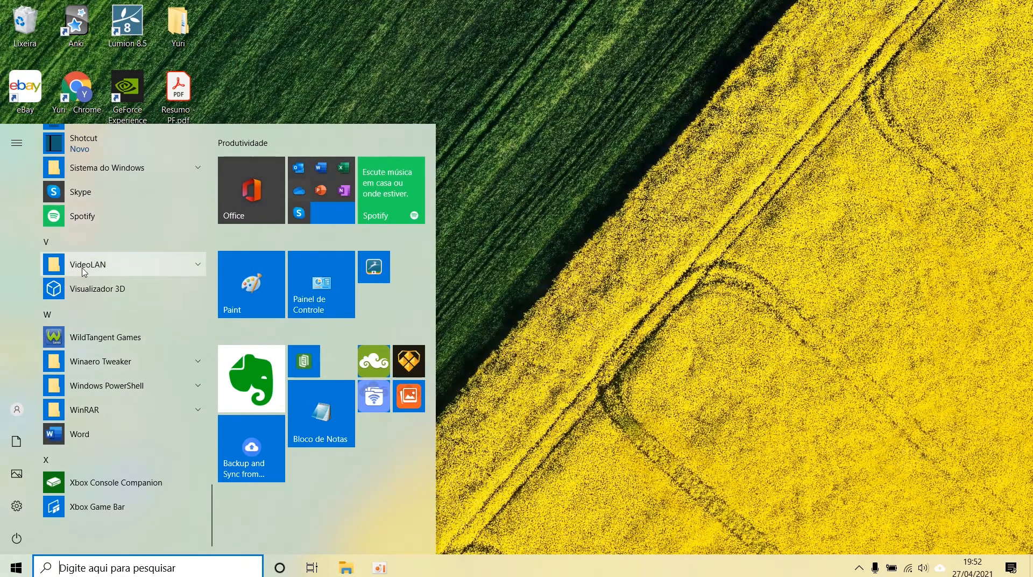
click(81, 433)
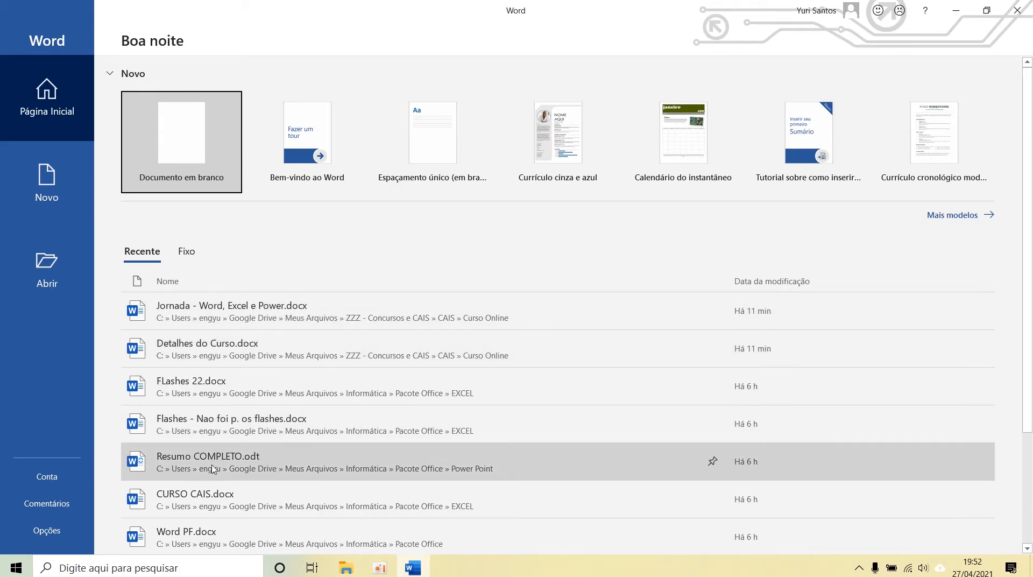
Step: Check the pinned and recent files, and create a new blank document
click(192, 253)
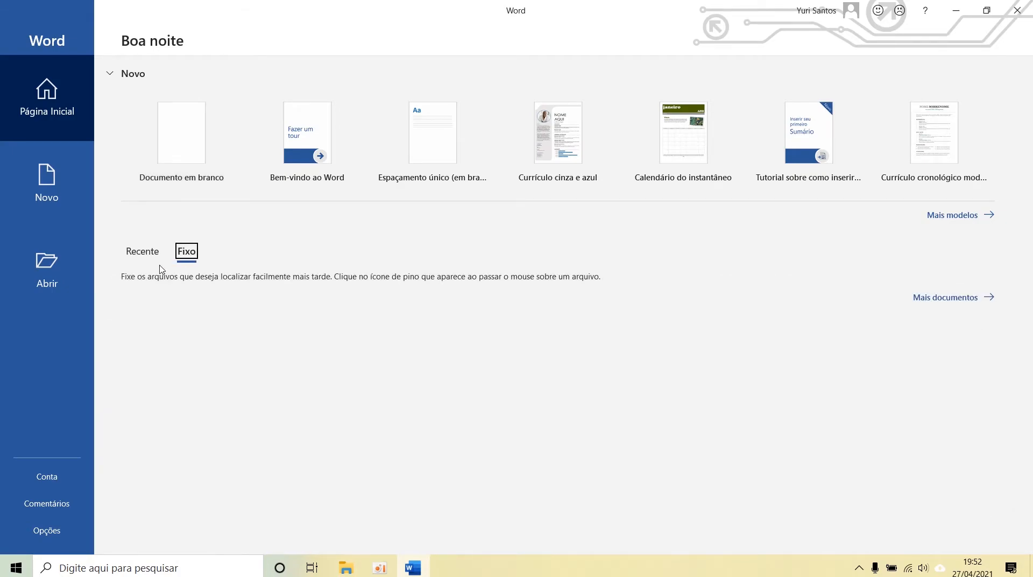
click(151, 260)
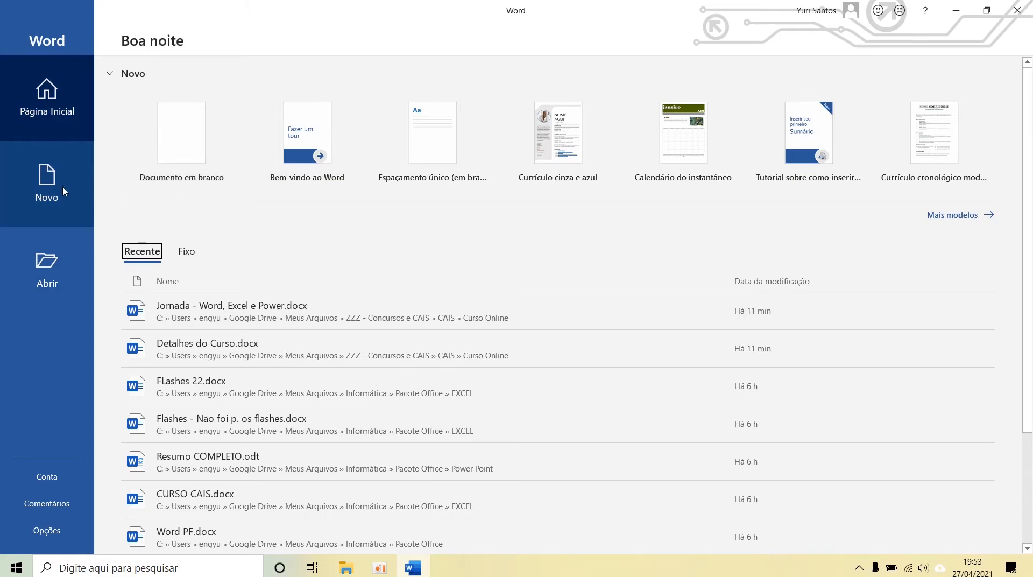
click(154, 146)
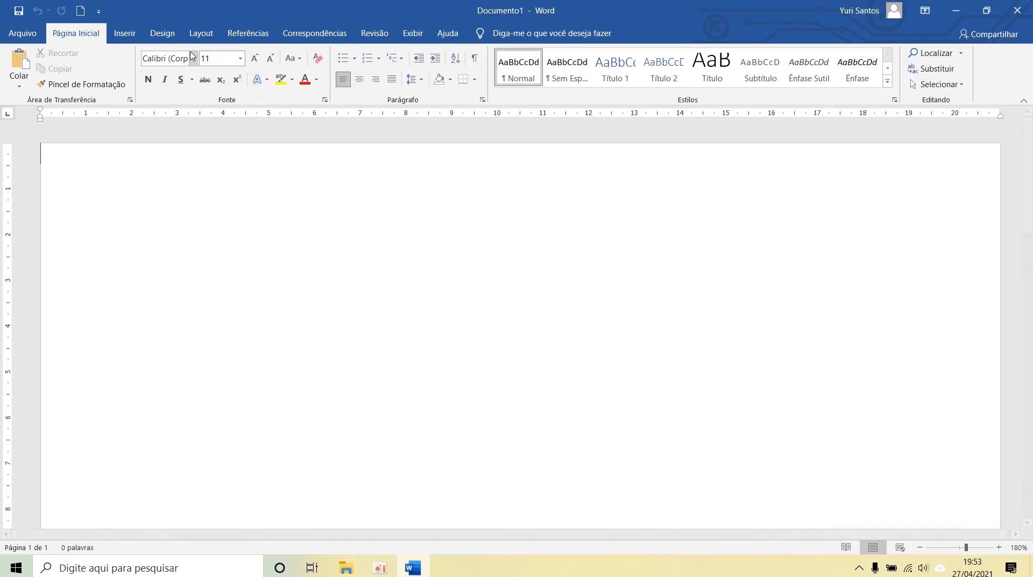
Step: Apply the preset page margins with 3 cm on the left and right sides of the blank document
click(201, 34)
click(31, 91)
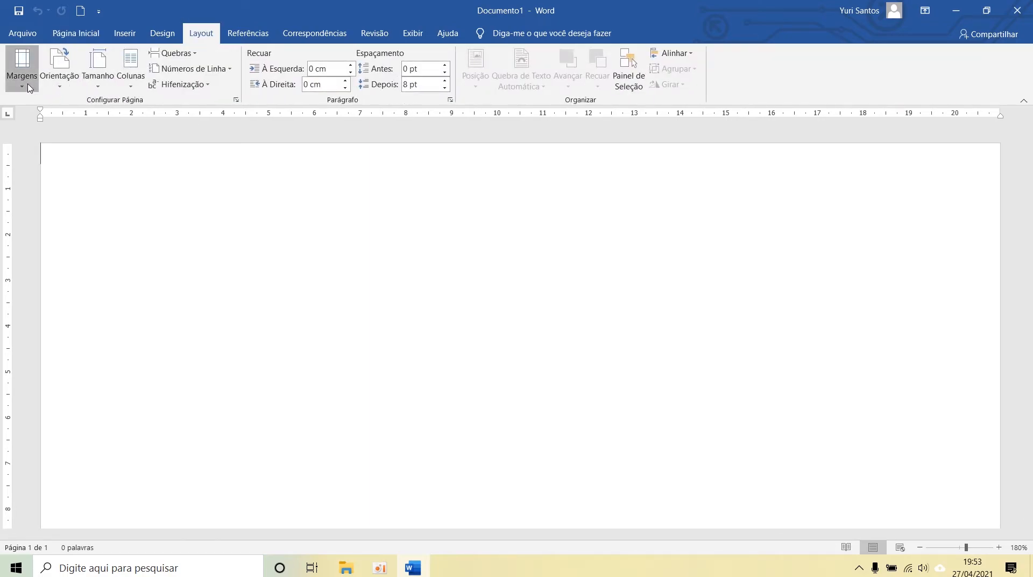
click(74, 162)
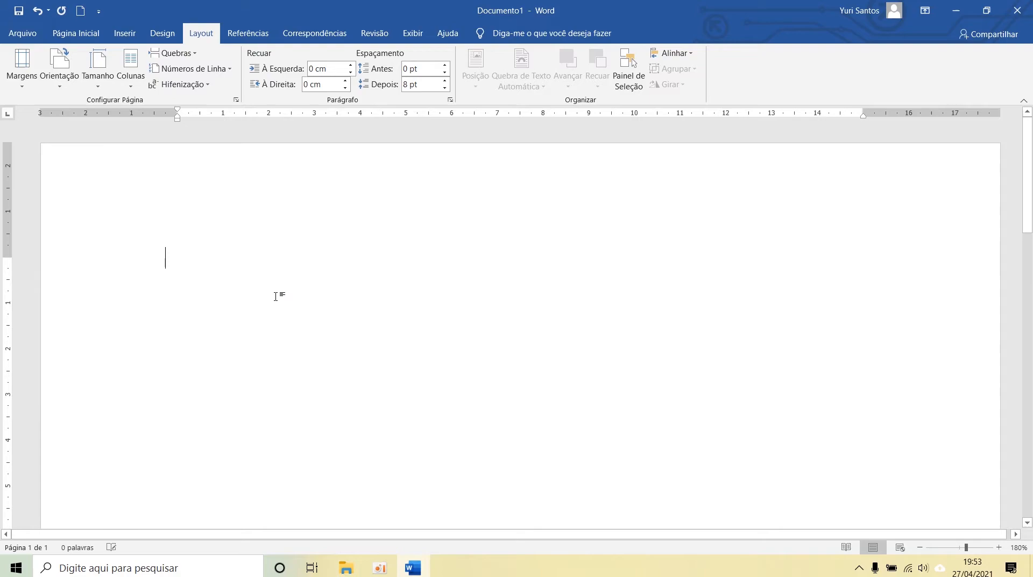
click(76, 33)
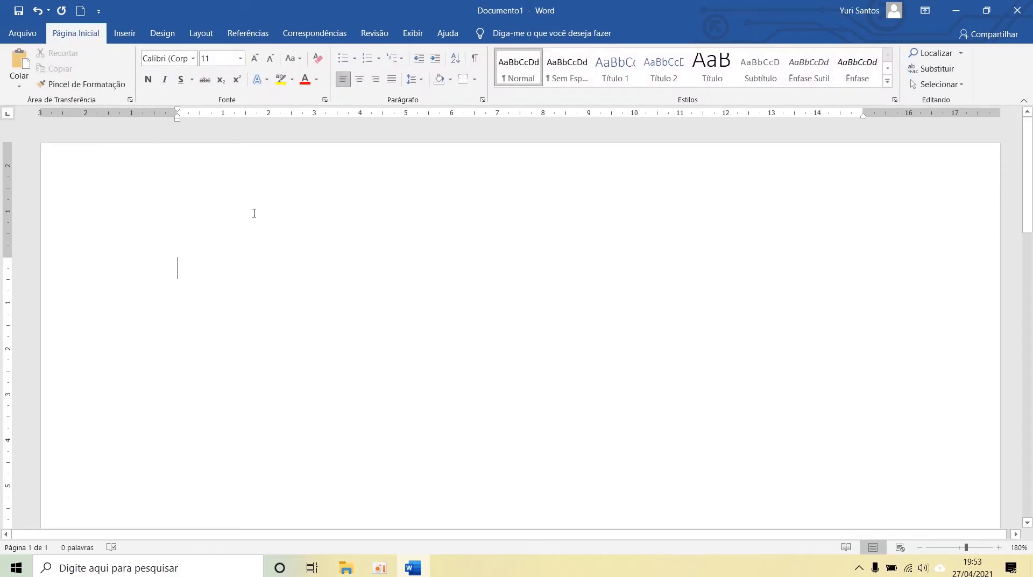
Step: Look over the review commands and the view commands, and return to the basic formatting commands
scroll(95, 224, up, 3)
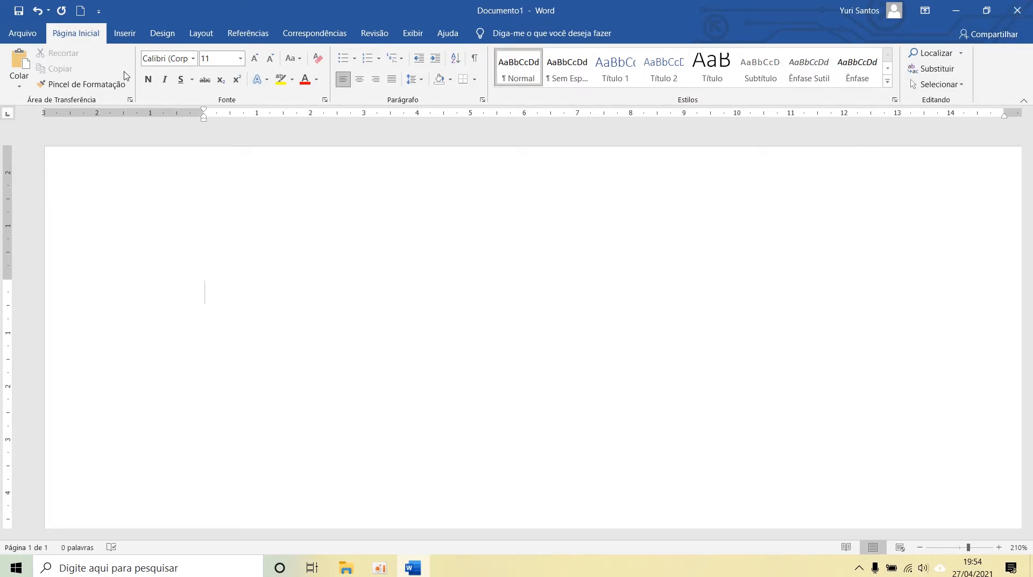
click(374, 33)
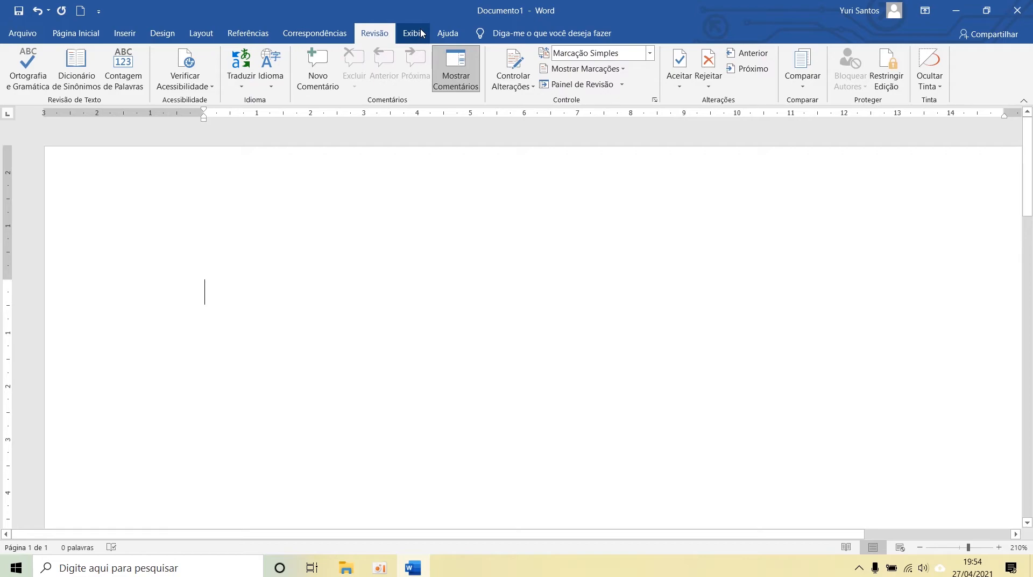
click(420, 33)
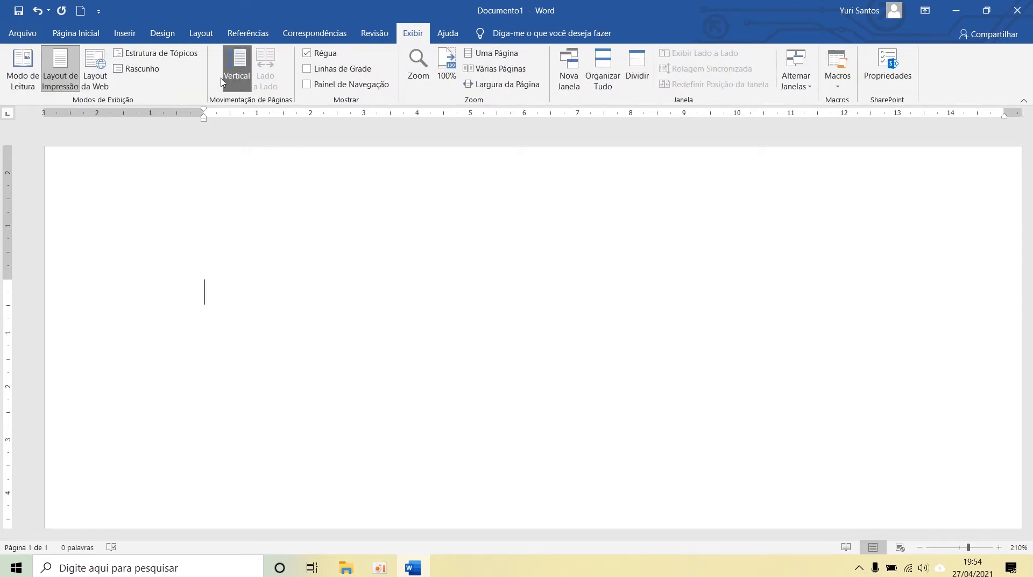
click(76, 33)
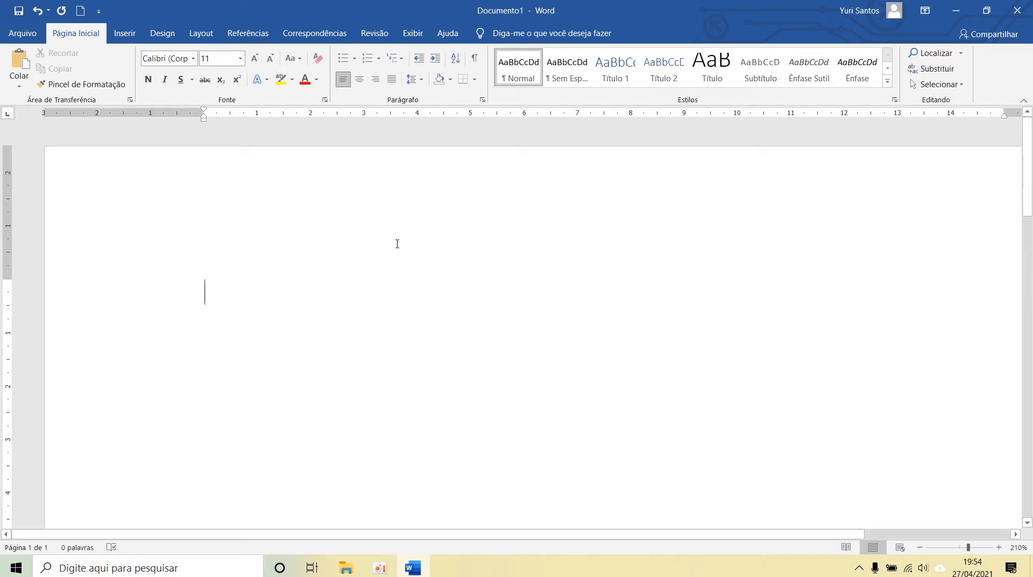
Step: Examine the blank page at different magnifications, ending with the zoom at 143%
scroll(430, 243, down, 5)
key(ctrl)
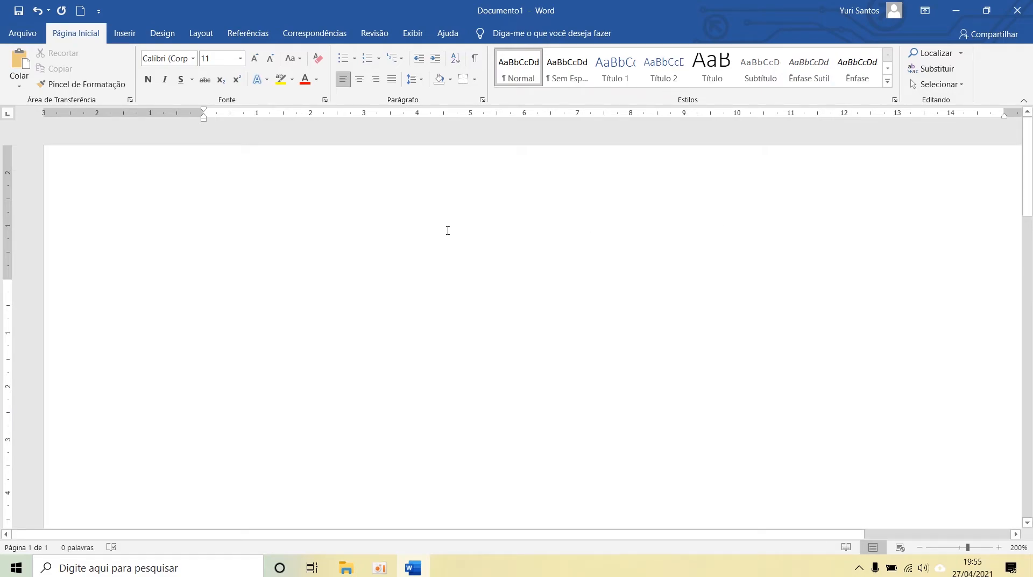
scroll(368, 186, down, 2)
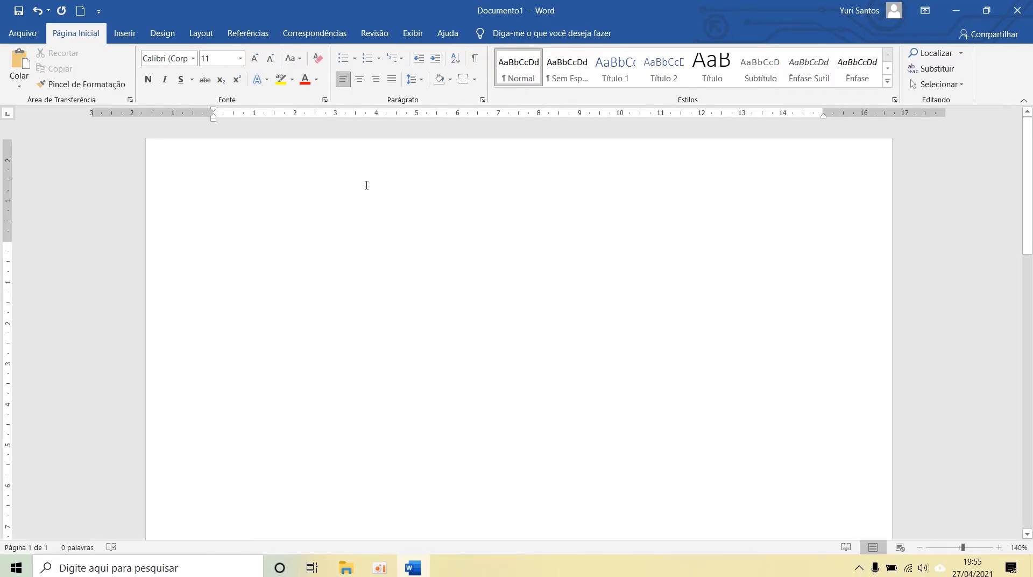
scroll(364, 184, down, 10)
scroll(403, 248, up, 10)
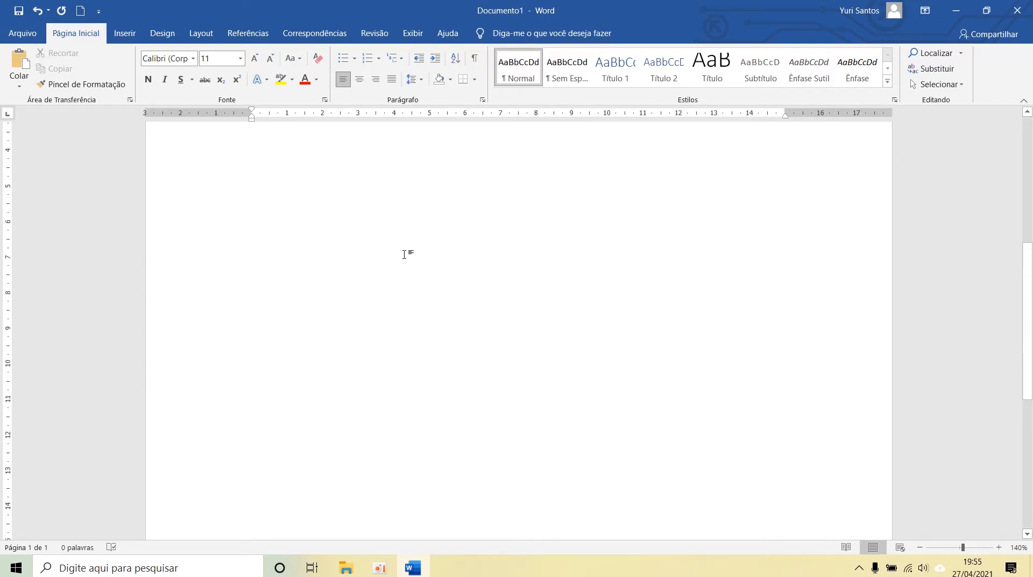
scroll(367, 199, down, 1)
scroll(367, 199, down, 5)
mouse_move(963, 547)
mouse_down()
mouse_move(975, 549)
mouse_move(963, 548)
mouse_up()
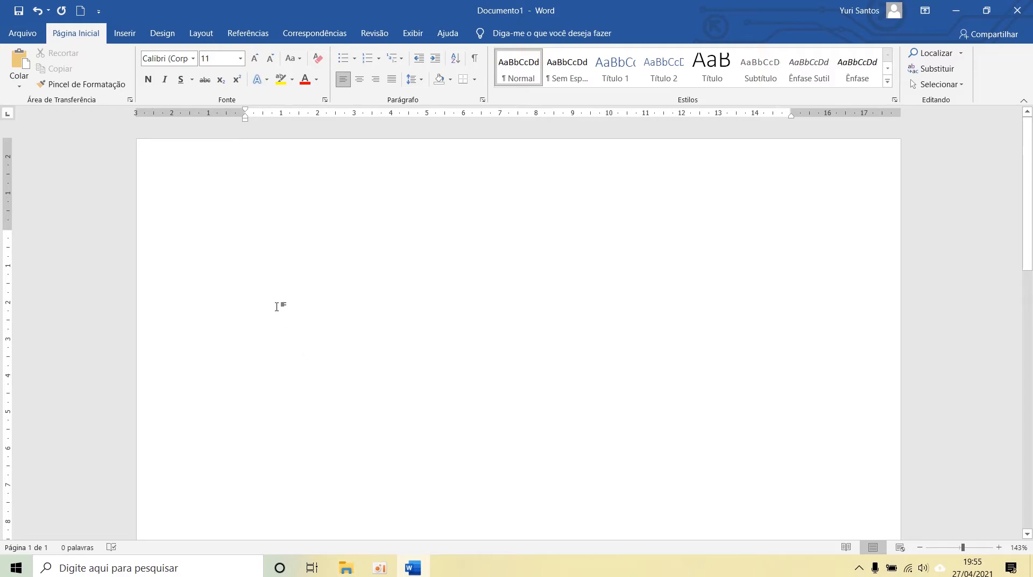
Step: Examine the document's information page and its Proteger Documento options, and return to the blank page
click(23, 33)
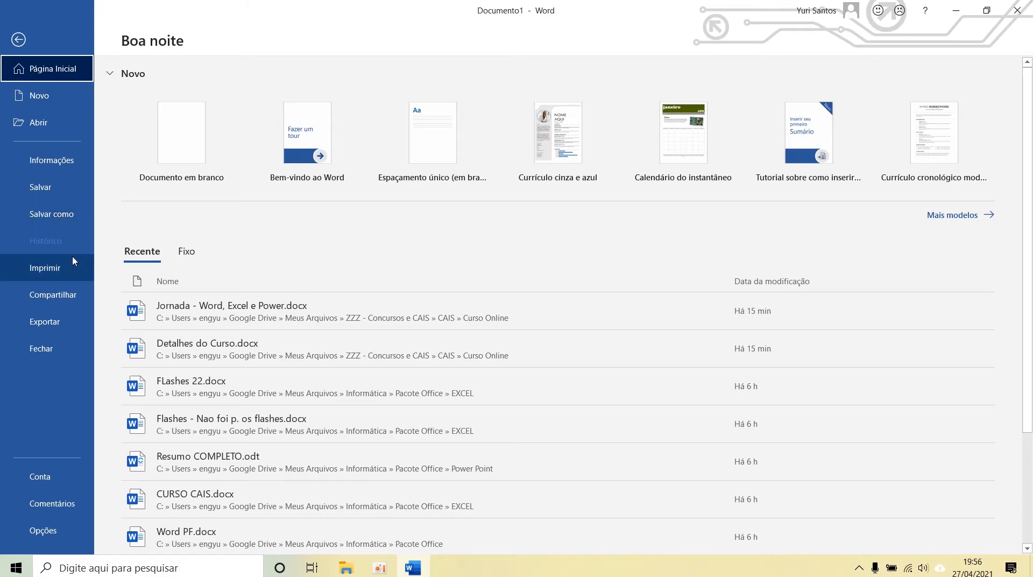
click(50, 161)
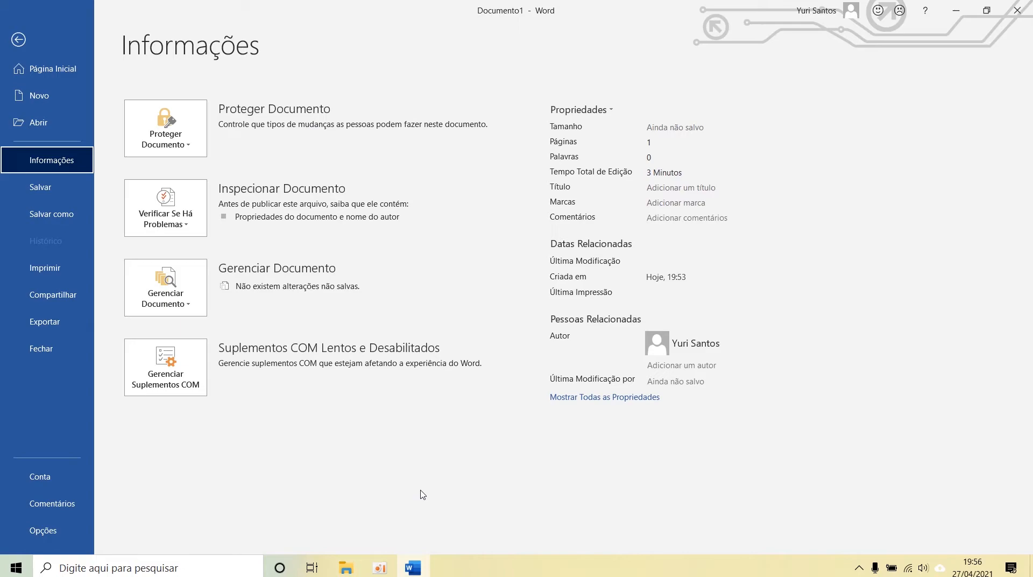
click(202, 151)
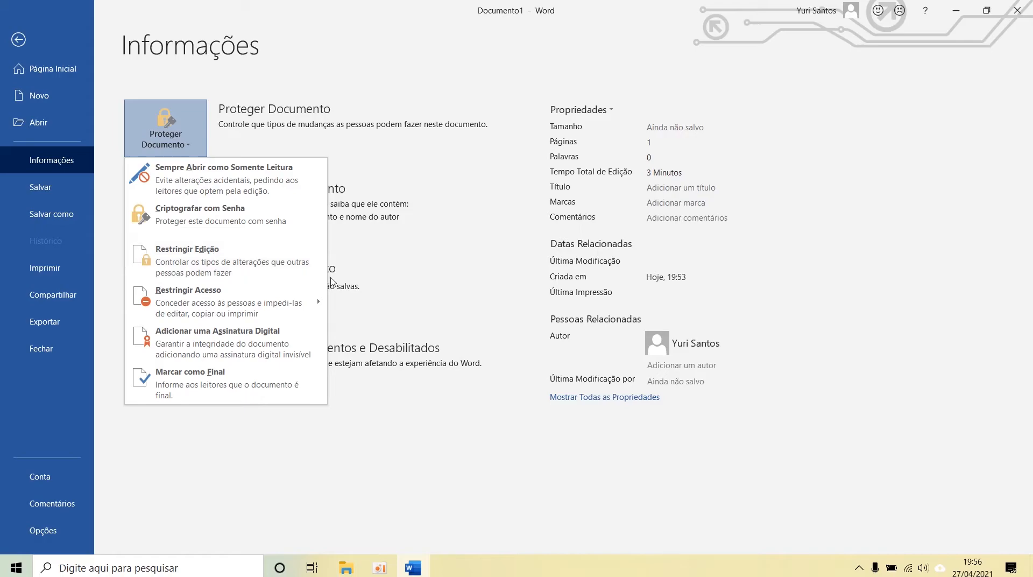
click(910, 295)
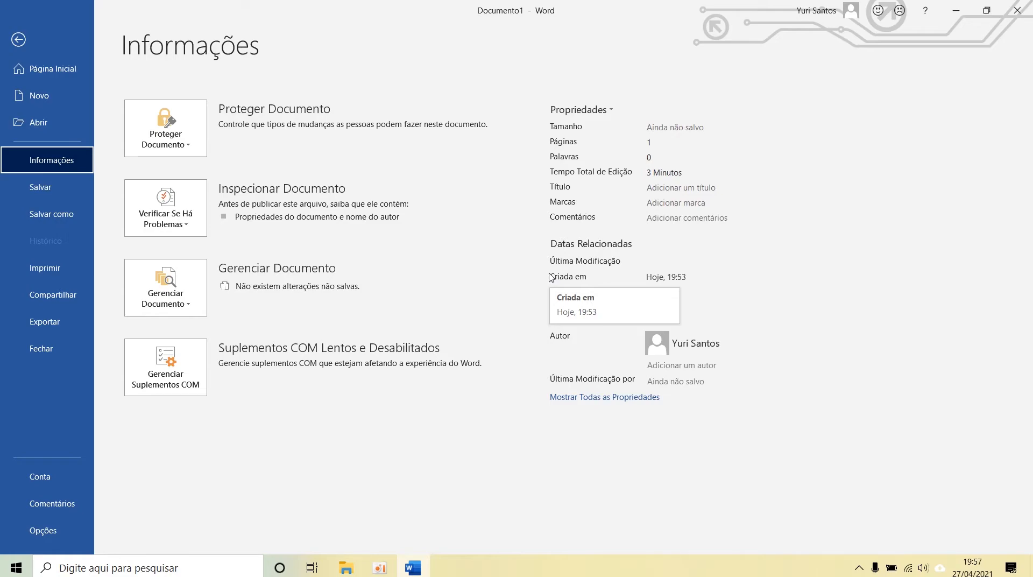
click(165, 134)
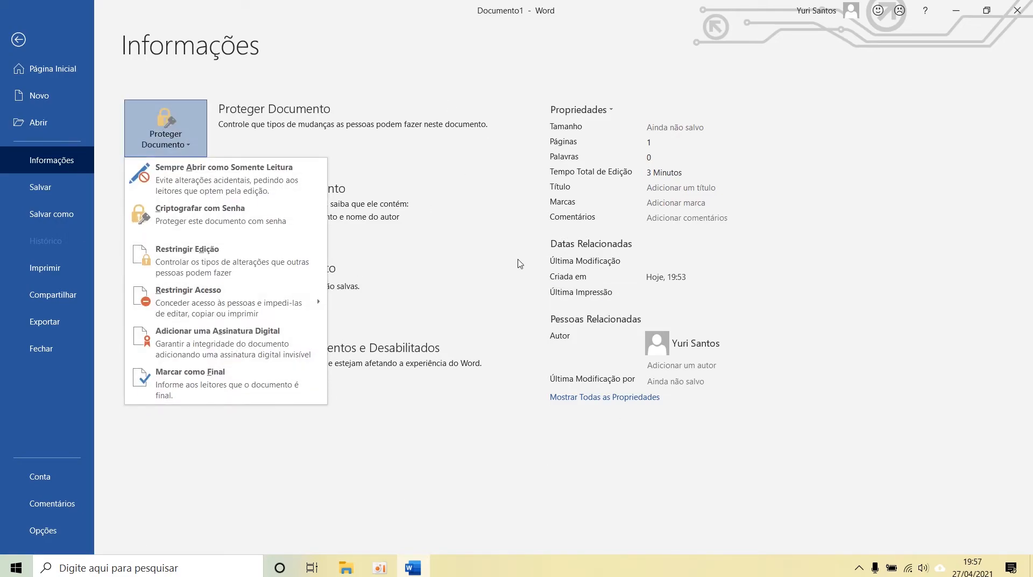
key(Escape)
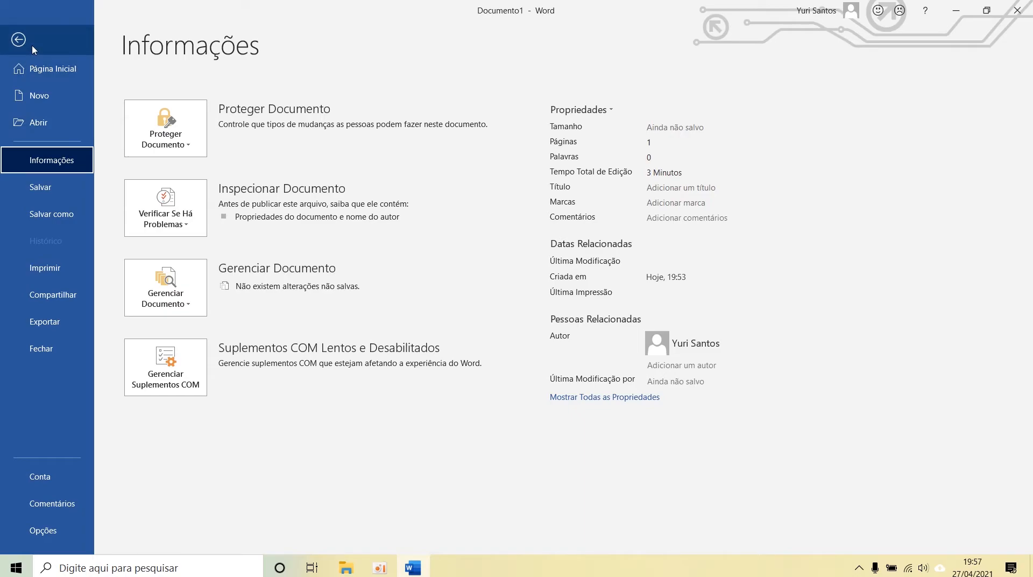
click(18, 40)
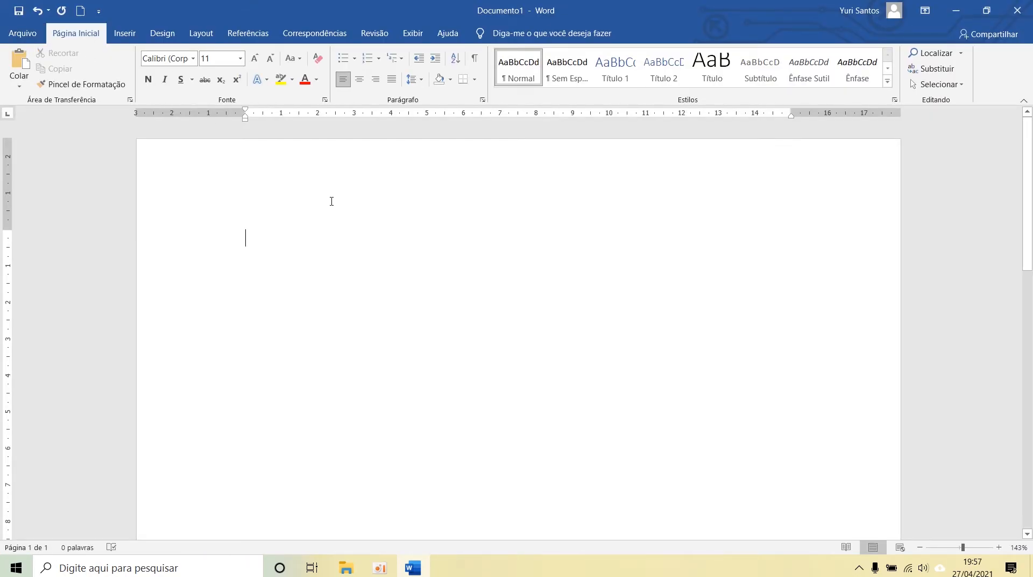
Step: View the list of recent documents available for opening, and return to the blank page
ctrl+scroll(332, 202, up, 2)
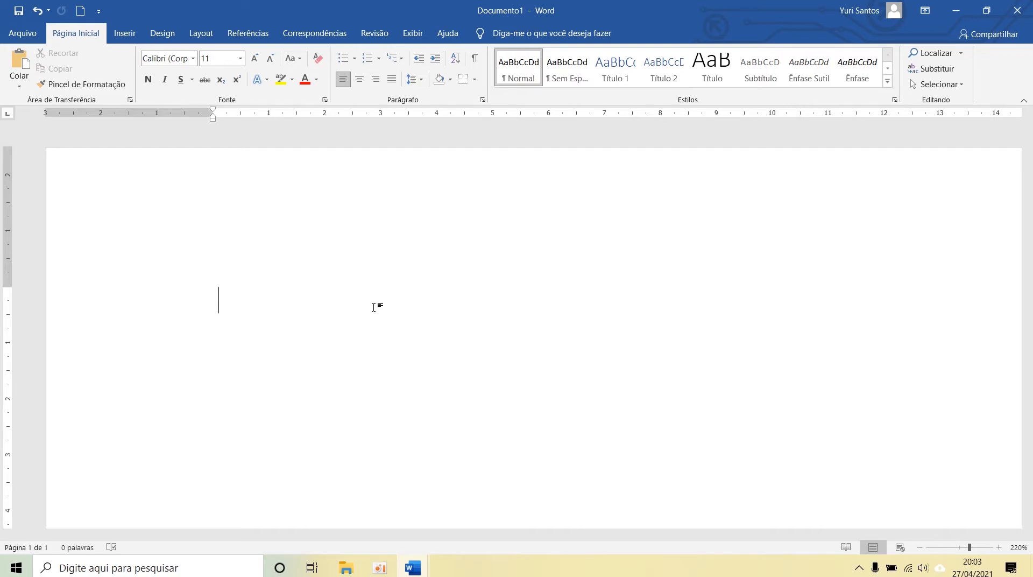
ctrl+scroll(375, 304, down, 5)
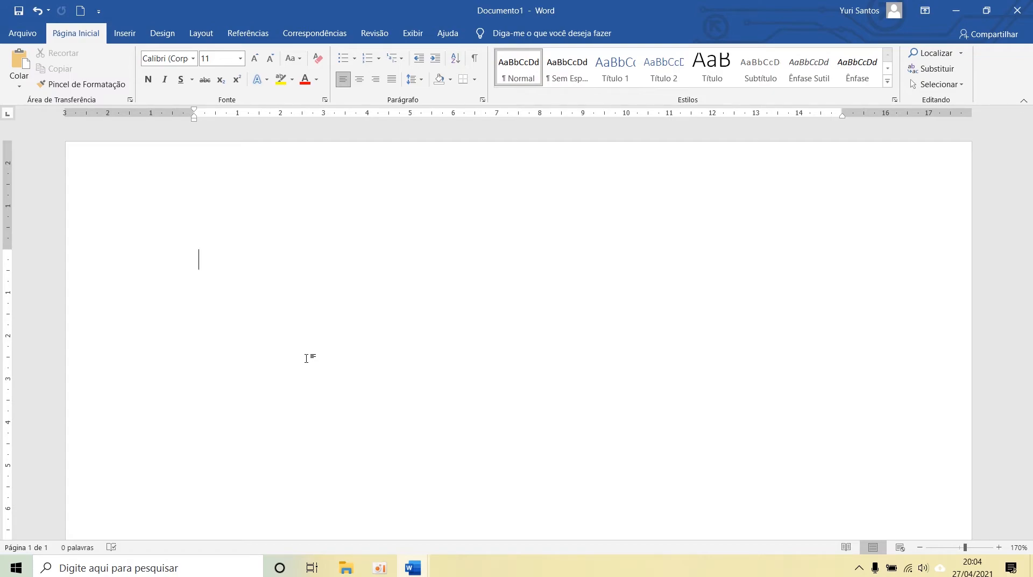
key(ctrl+a)
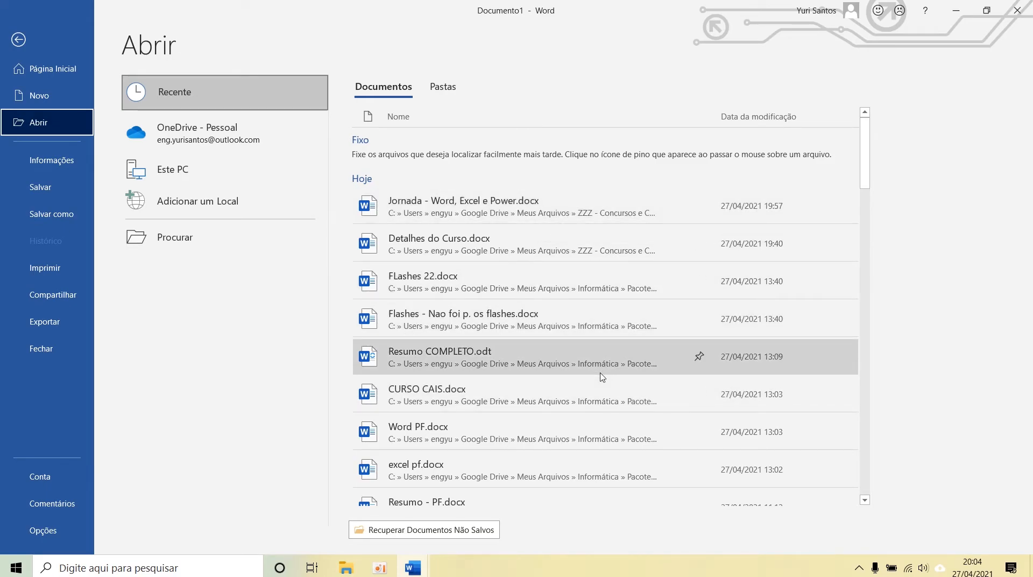
click(19, 39)
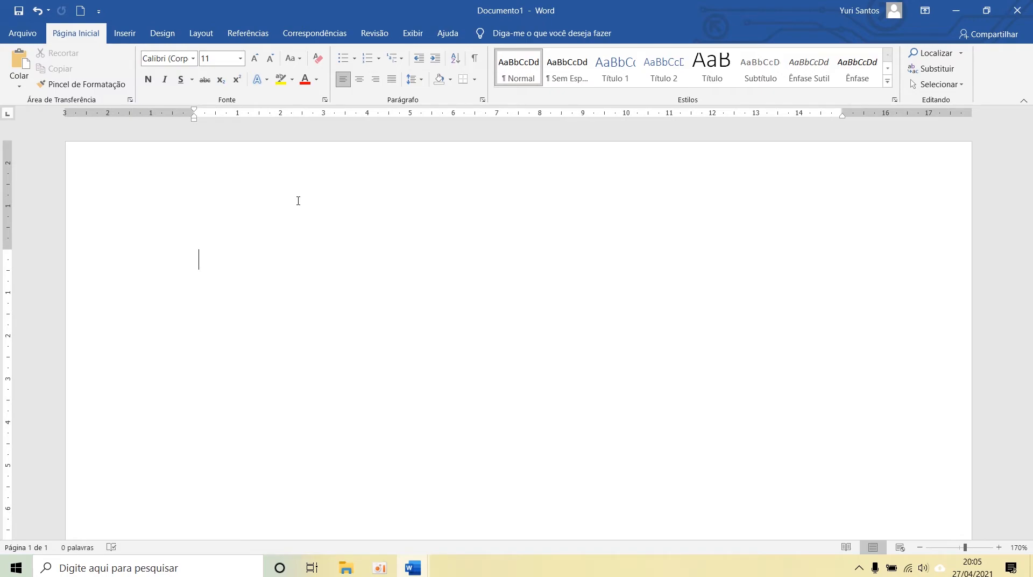
Step: Write the line "Centro de Aprendizagem de Informática e Software" at the start of the document
text(Centro de Ap)
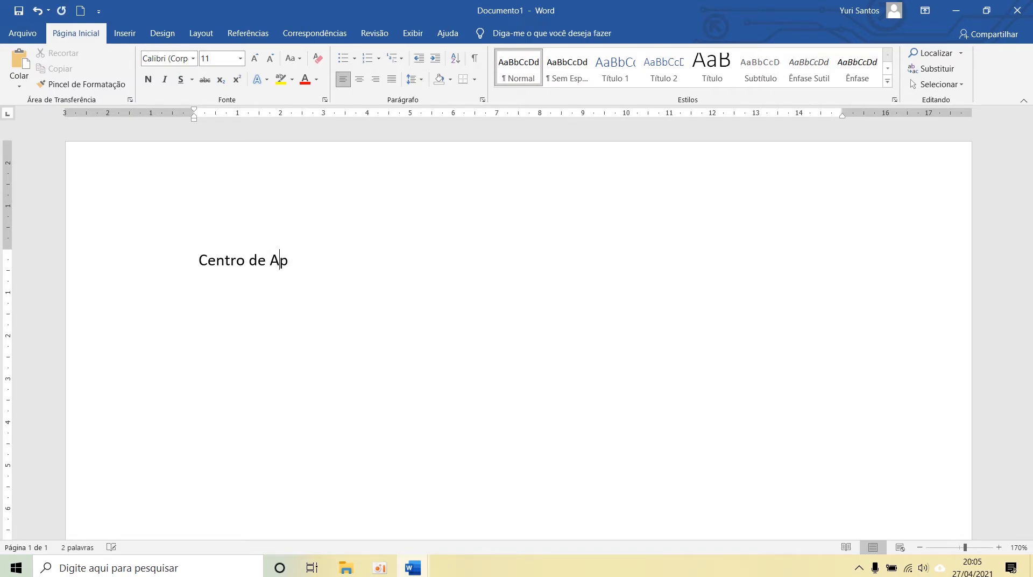
text(rendizagem)
text(de )
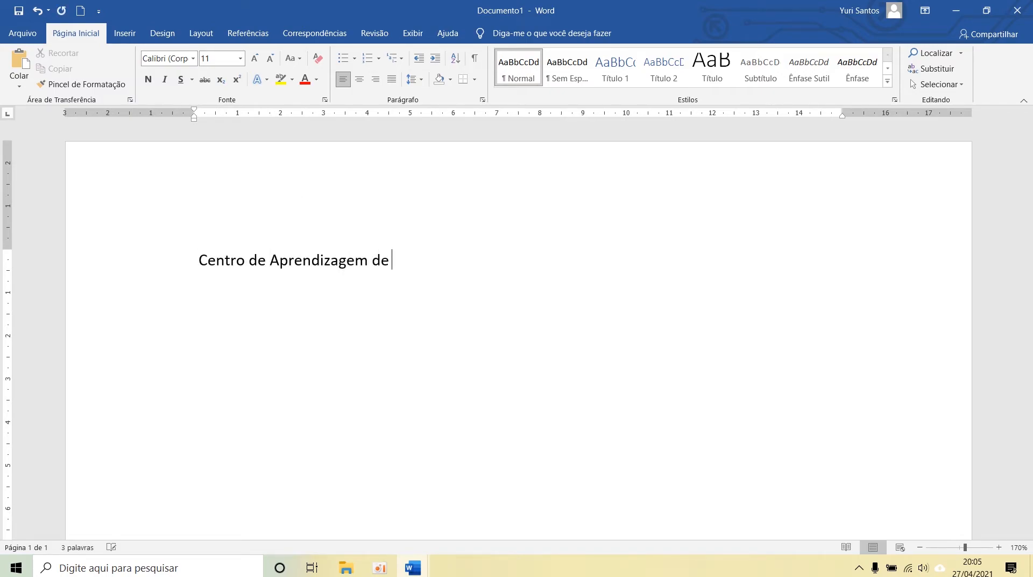
text(Informática e Software)
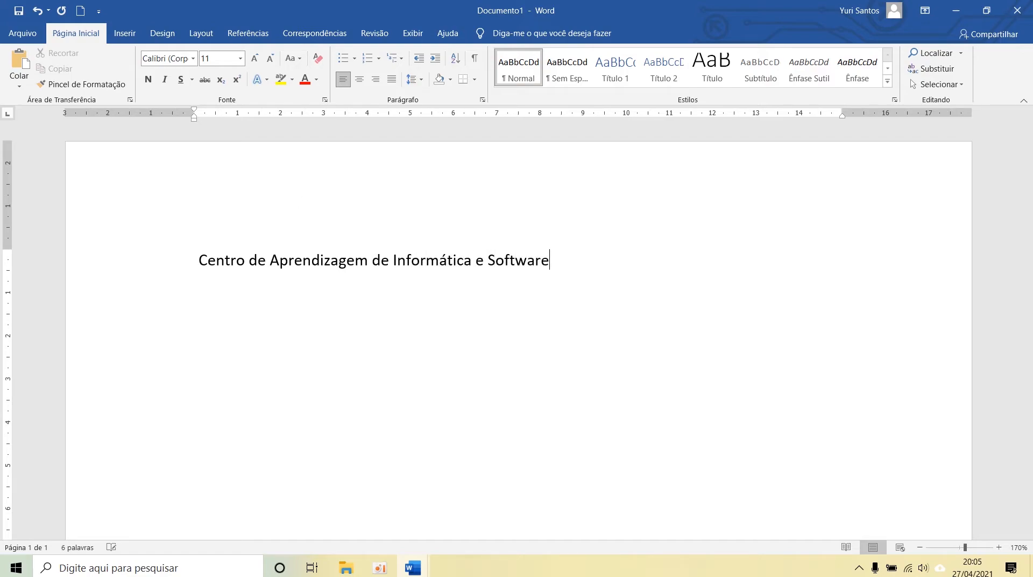
key(Return)
Step: Examine the first line at different magnifications, from 100% up to a zoom of 260%
drag(965, 548, 959, 548)
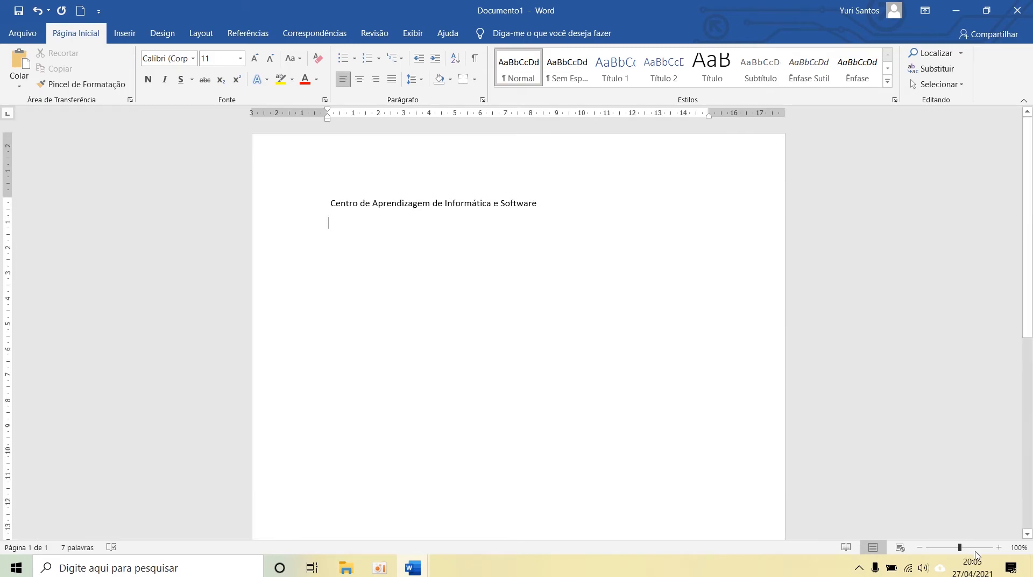
click(998, 549)
click(997, 549)
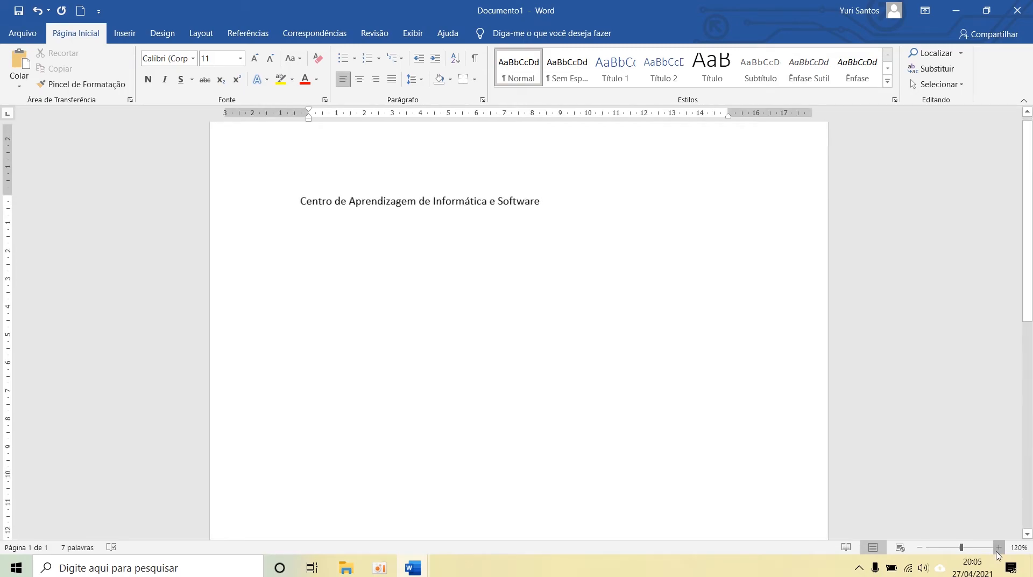
click(997, 549)
click(997, 548)
click(997, 549)
click(998, 549)
click(998, 547)
click(999, 547)
click(998, 547)
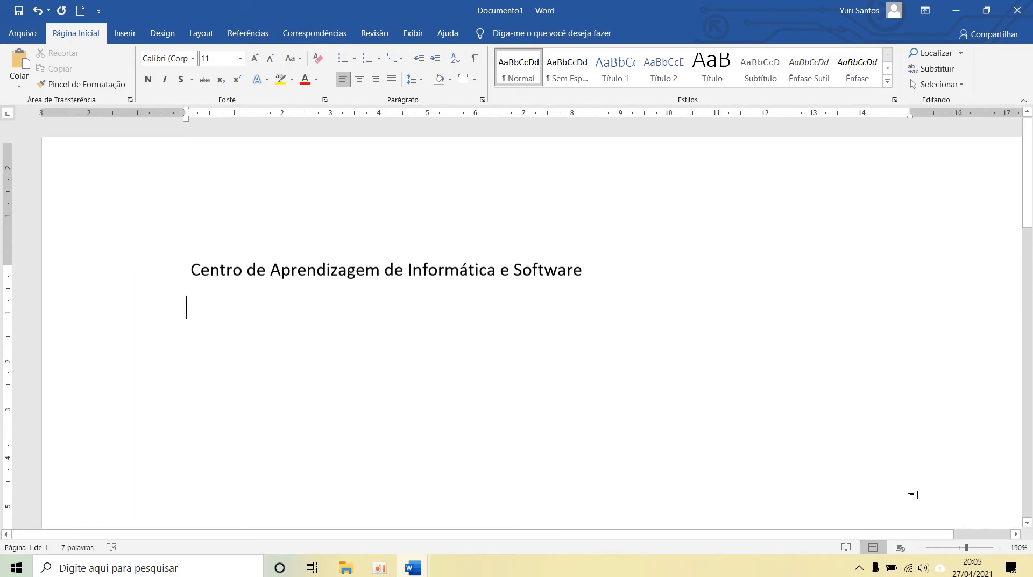
click(999, 547)
click(999, 548)
click(998, 547)
click(999, 547)
click(999, 547)
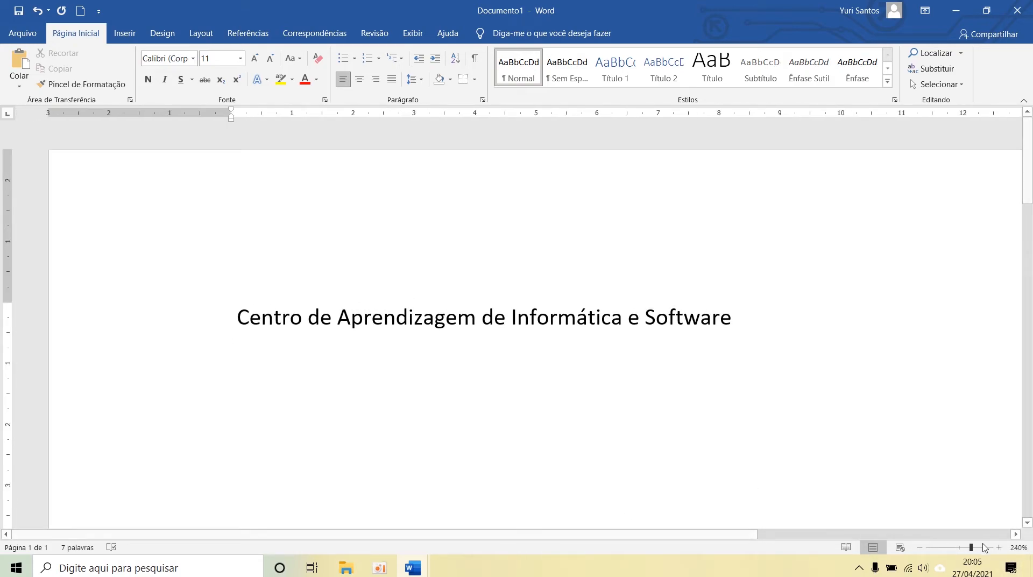
click(999, 547)
click(999, 548)
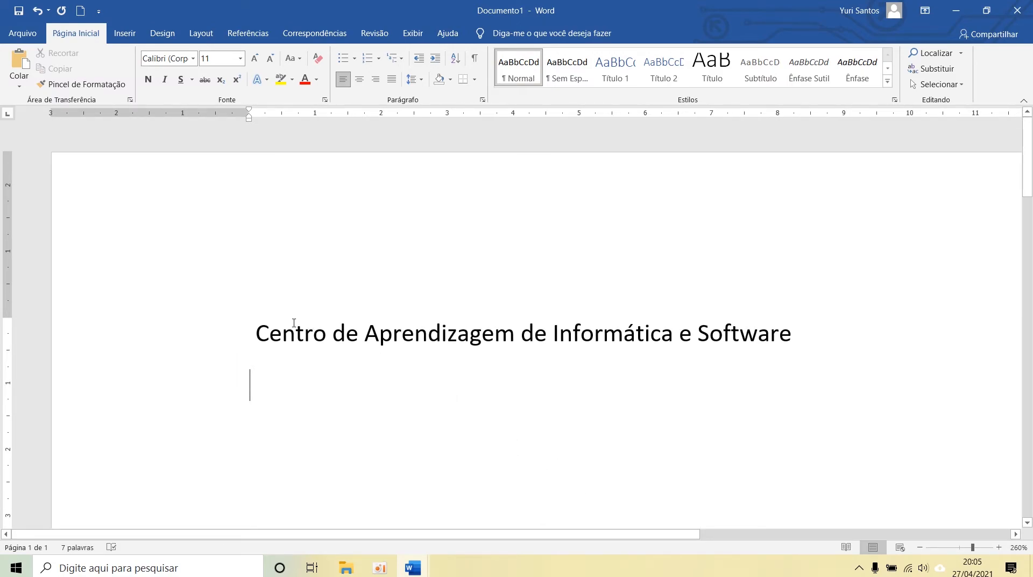
Step: Remove the space before "Centro" at the start of the first line and return to the line below
key(Up)
key(Delete)
key(Down)
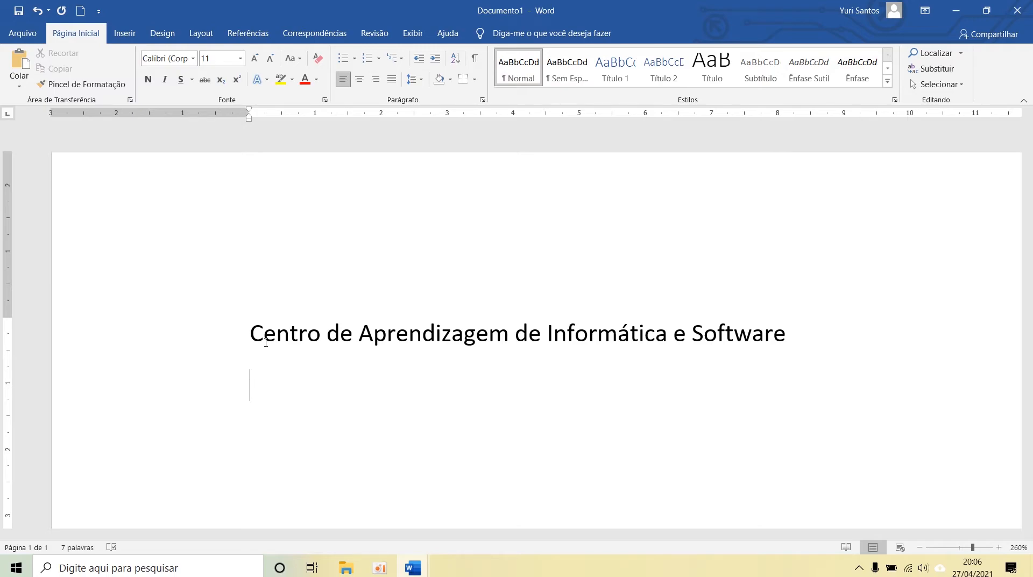
Step: Write "Centro de aprendizagem de informática e software" as the second line and start a new line below it
text(centro)
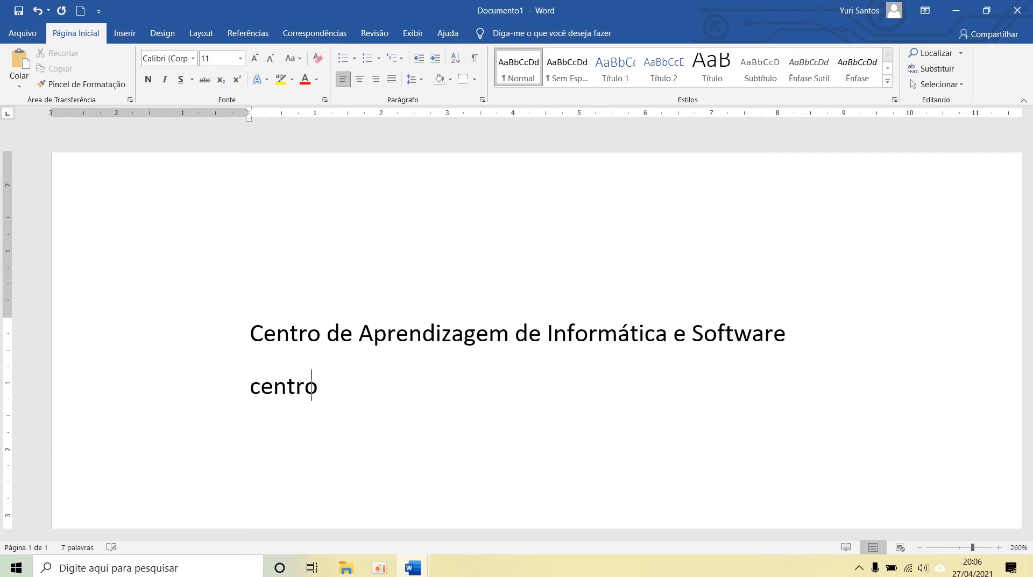
text( de aprendiza)
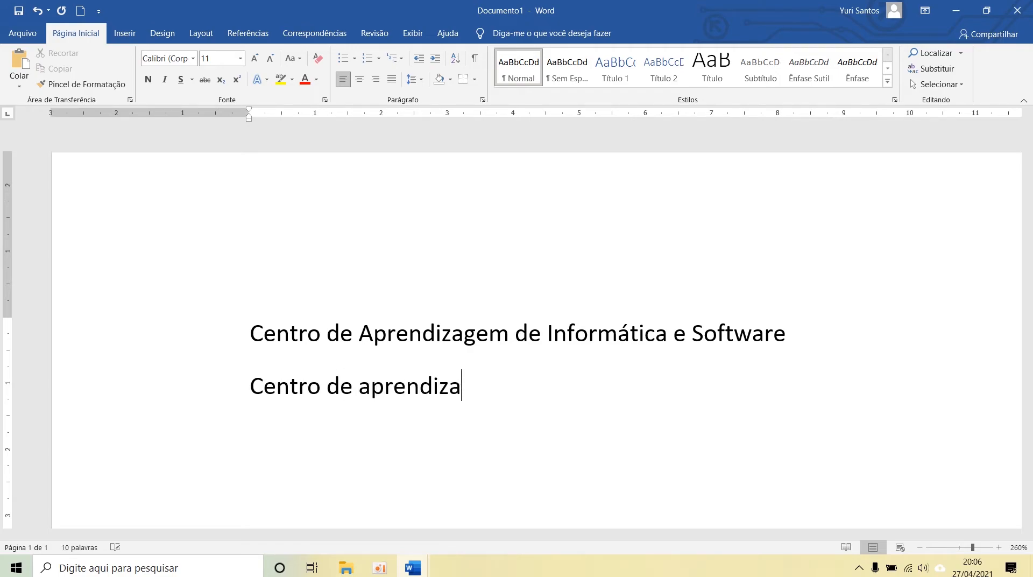
text(gem de informát)
key(BackSpace)
key(BackSpace)
key(BackSpace)
text(ática )
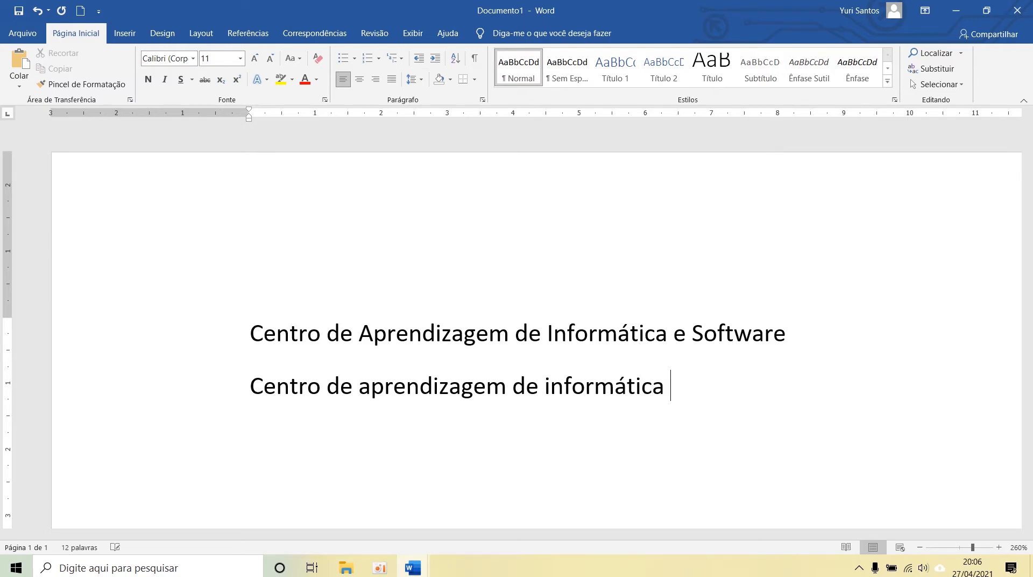
text(e software)
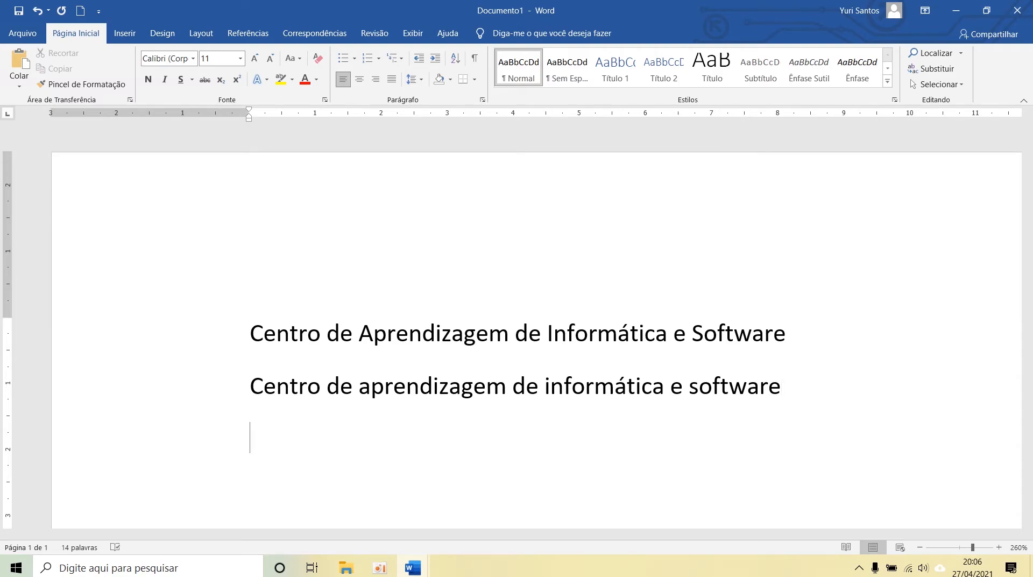
key(Return)
Step: Compare the initials of both lines by selecting a, i, s together in the second line and A, I, S together in the first
drag(359, 386, 382, 390)
ctrl+drag(544, 386, 550, 387)
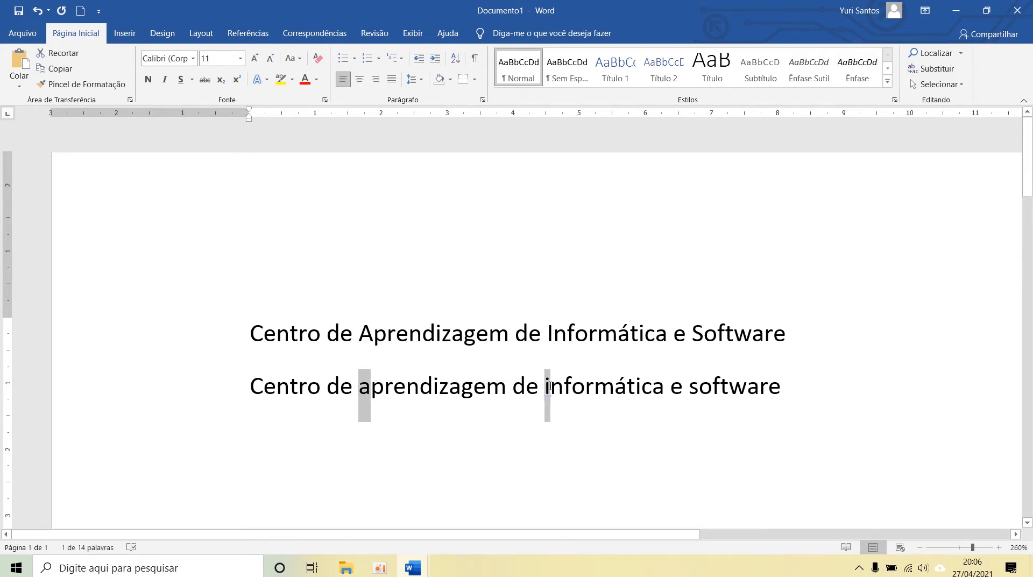
ctrl+drag(689, 387, 699, 388)
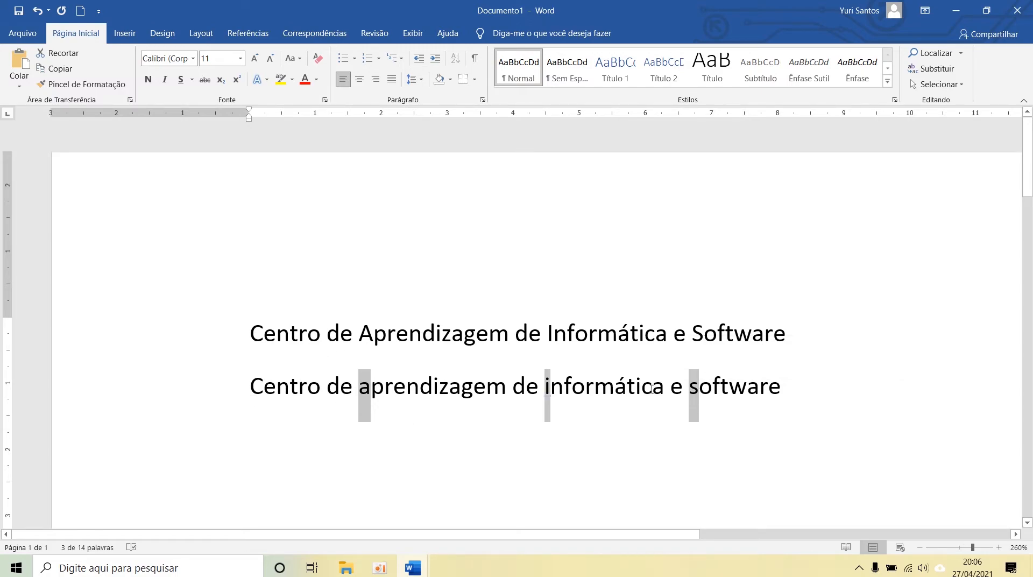
drag(375, 329, 359, 331)
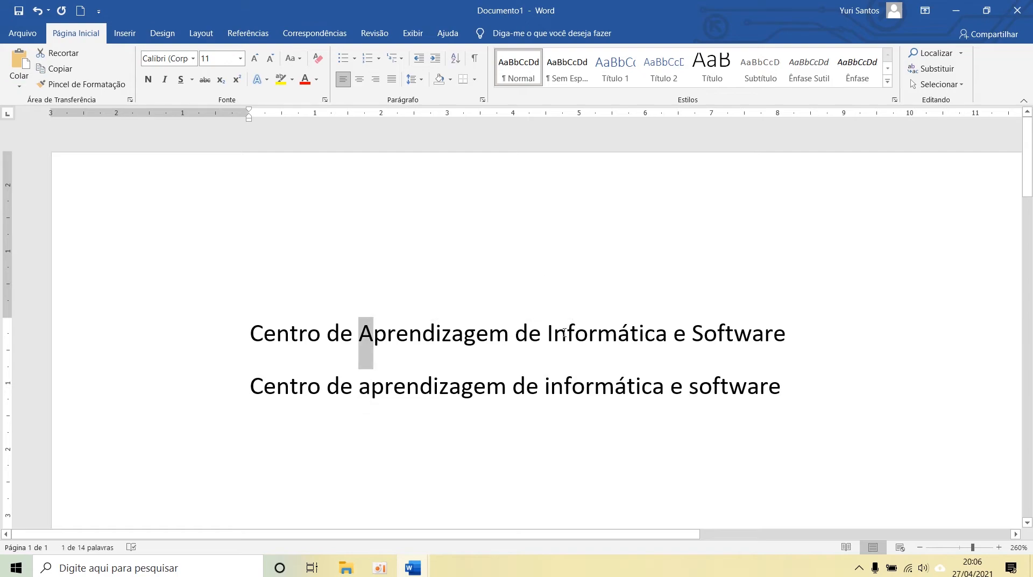
ctrl+drag(554, 330, 548, 331)
ctrl+drag(705, 332, 693, 332)
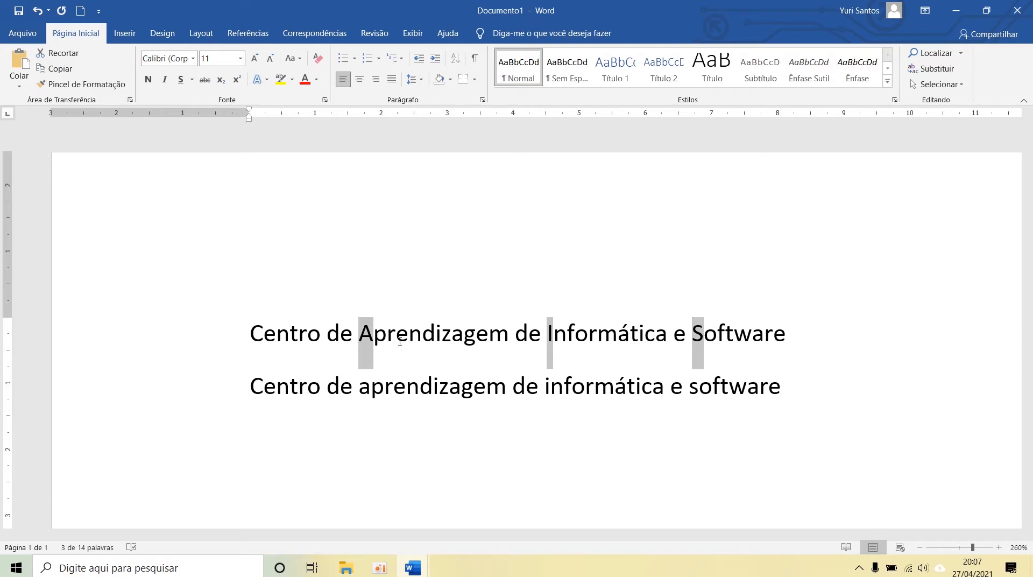
Step: Examine the accented "á" in the word "Informática" in the first line and in the second line
click(620, 333)
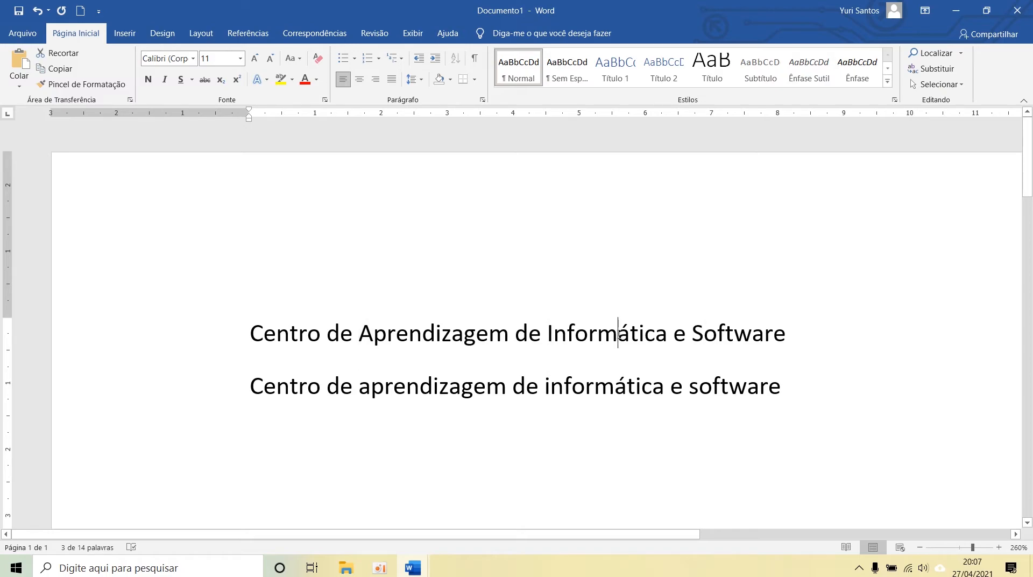
drag(622, 335, 628, 342)
double_click(609, 393)
click(617, 398)
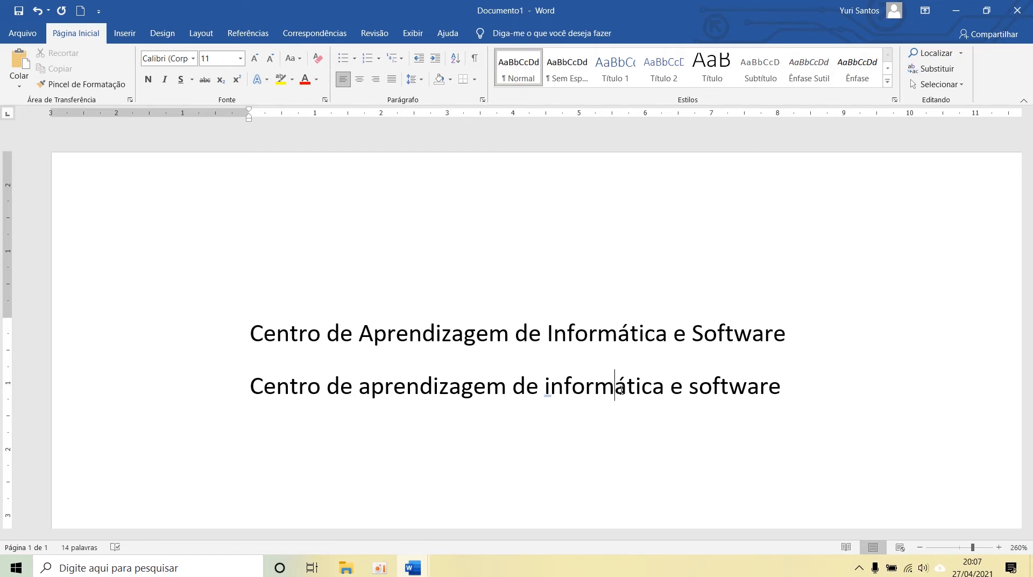
Step: Write the person's first and last name in capital letters on the empty third line
click(537, 429)
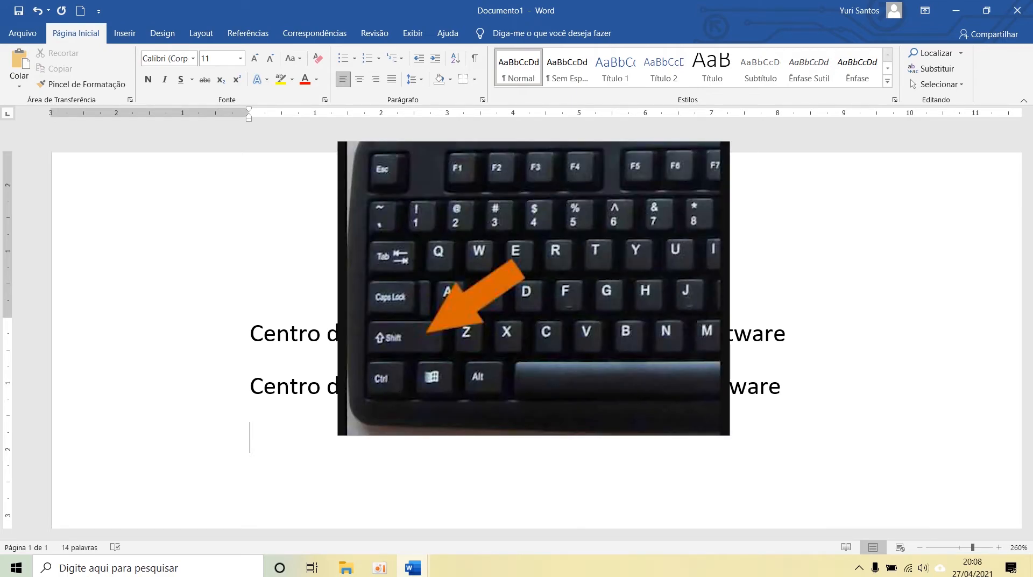
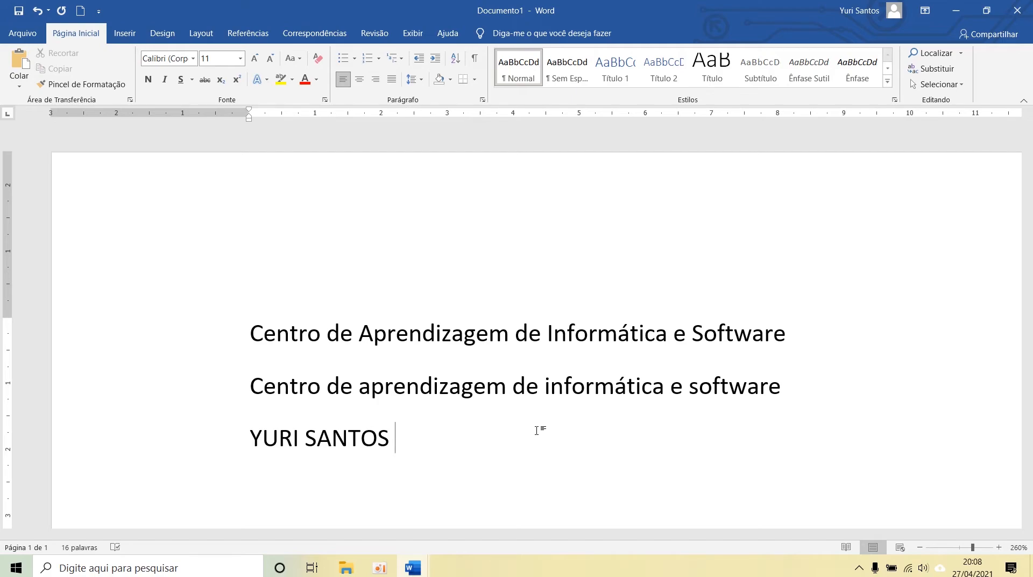
Step: View the letter case options, close them unused, and select and deselect the line with the name
click(293, 58)
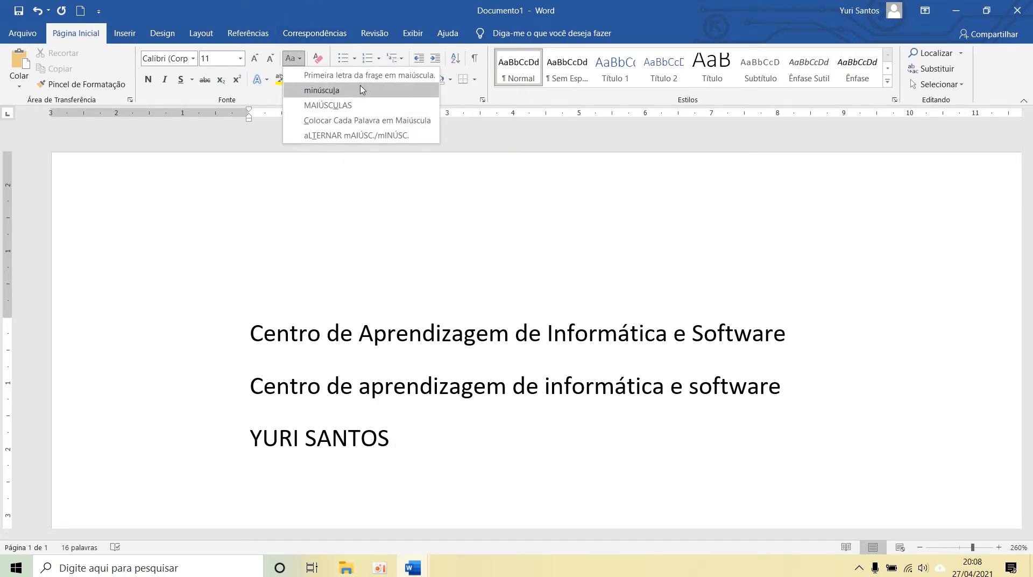
click(413, 458)
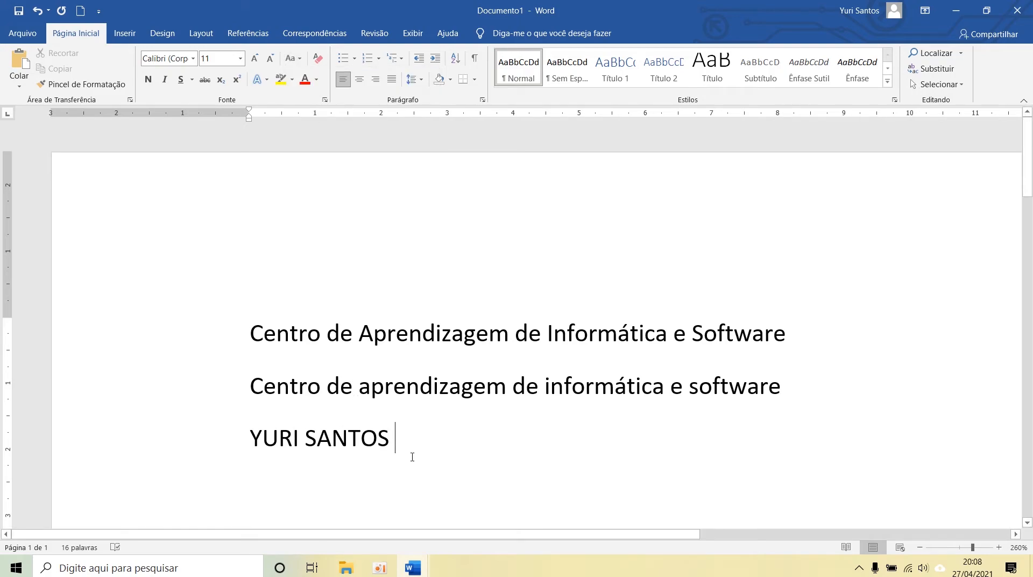
click(201, 444)
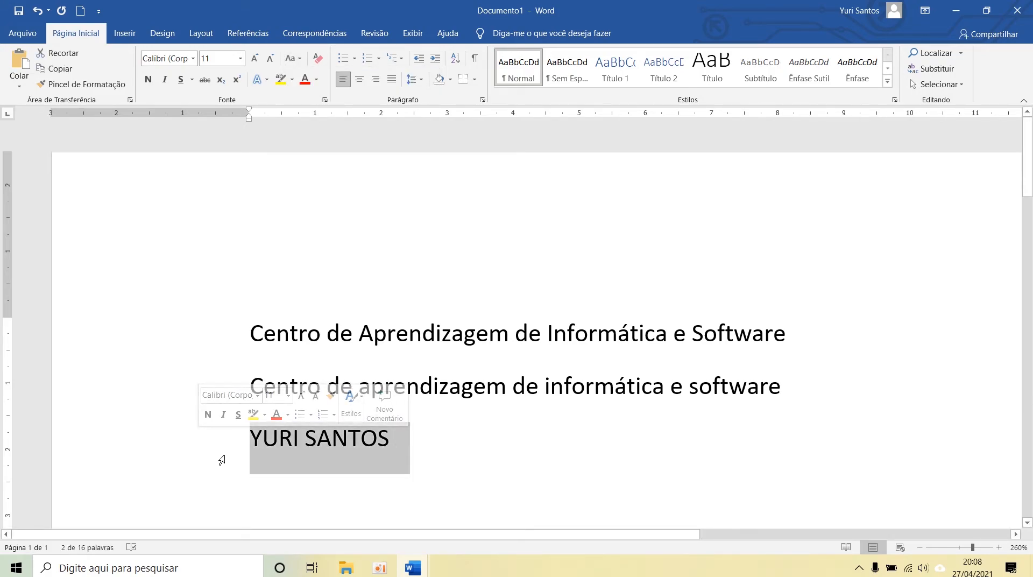
click(293, 469)
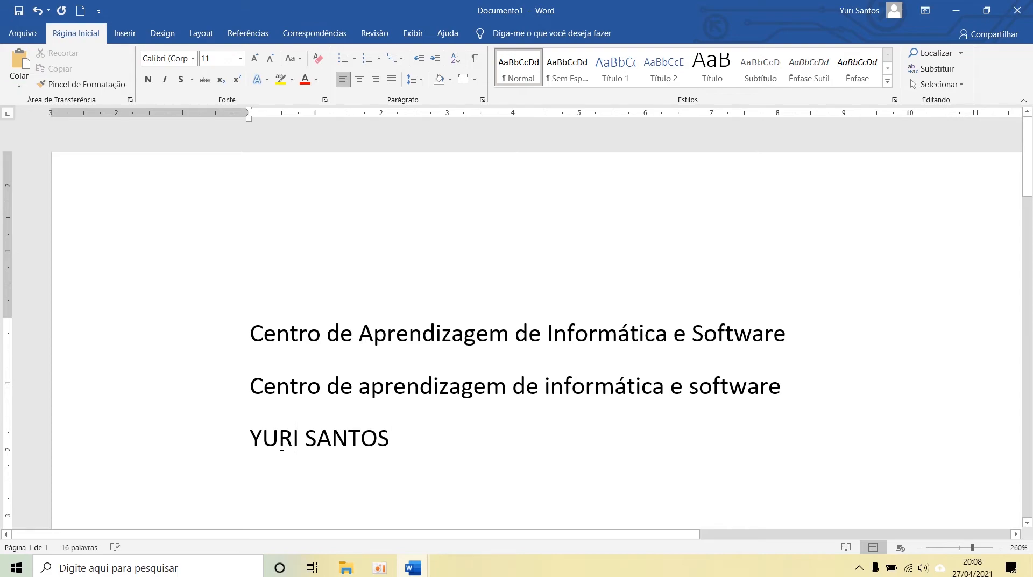
Step: Delete the person's name from the third line, character by character from its end
click(397, 438)
key(BackSpace)
key(BackSpace)
key(BackSpace)
key(BackSpace)
key(BackSpace)
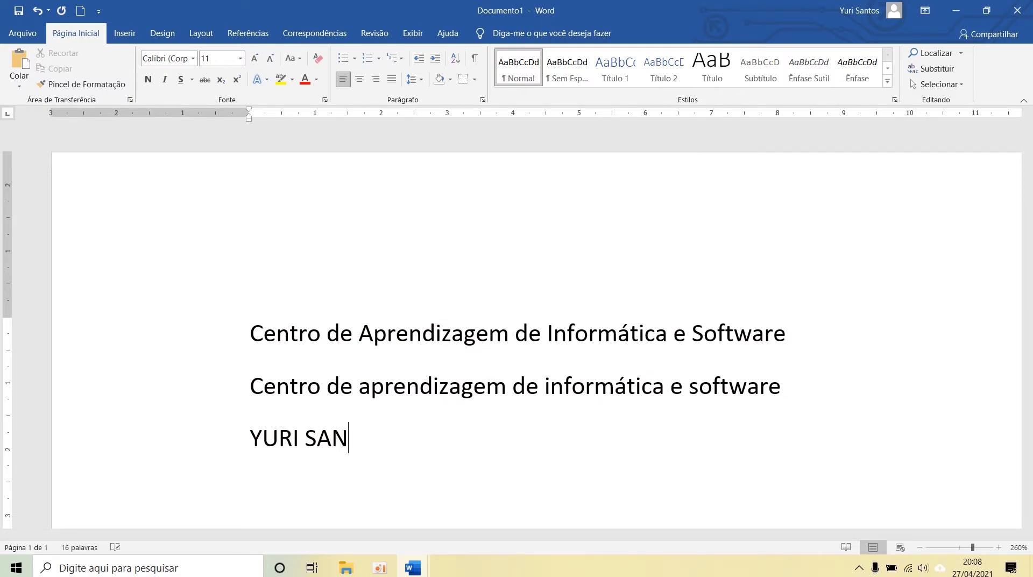
key(BackSpace)
key(BackSpace)
key(BackSpace)
key(BackSpace)
key(BackSpace)
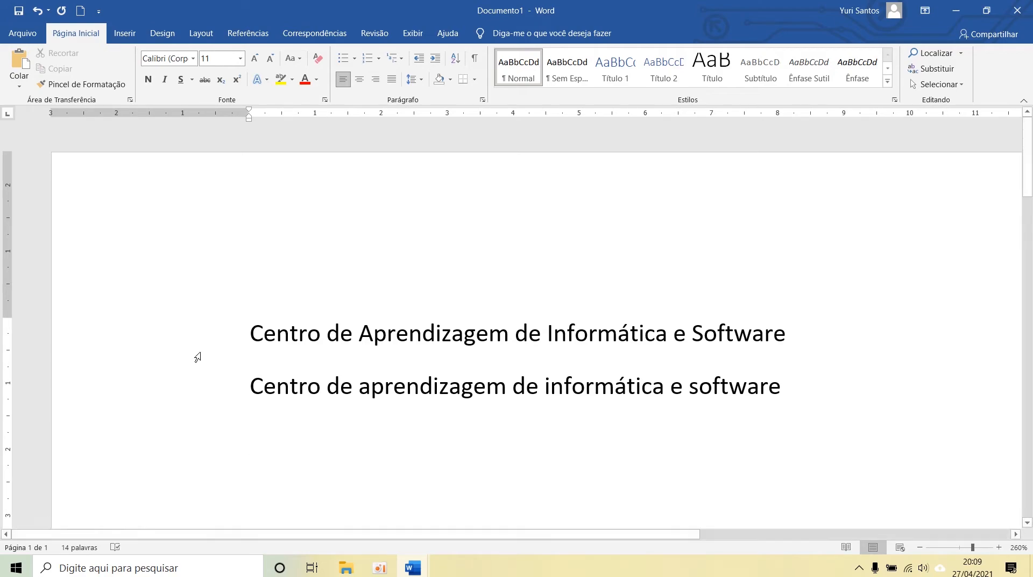
Step: Select only the word "Centro" at the start of the first line and clear the selection
double_click(265, 336)
click(282, 354)
drag(252, 332, 320, 337)
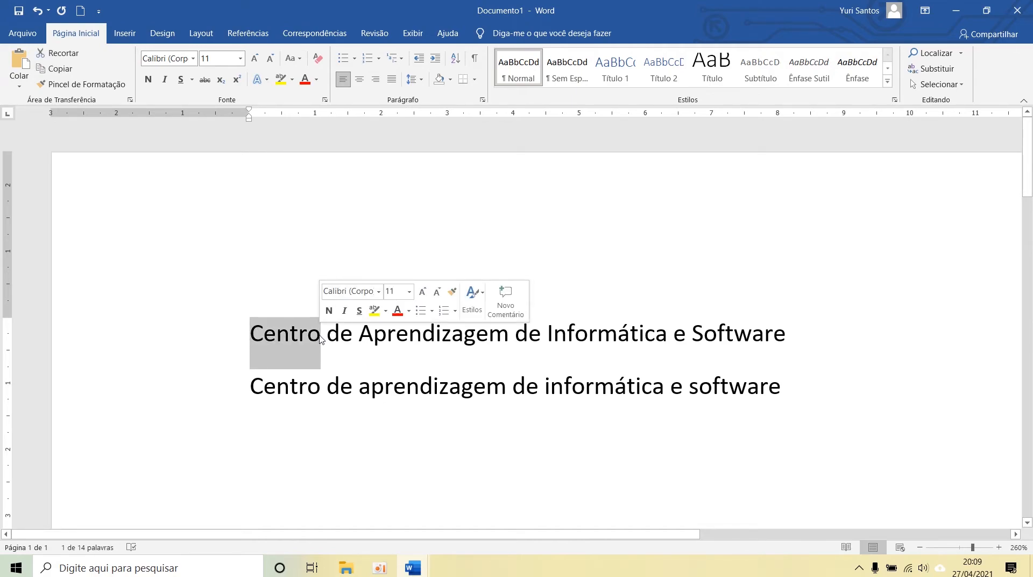
click(299, 360)
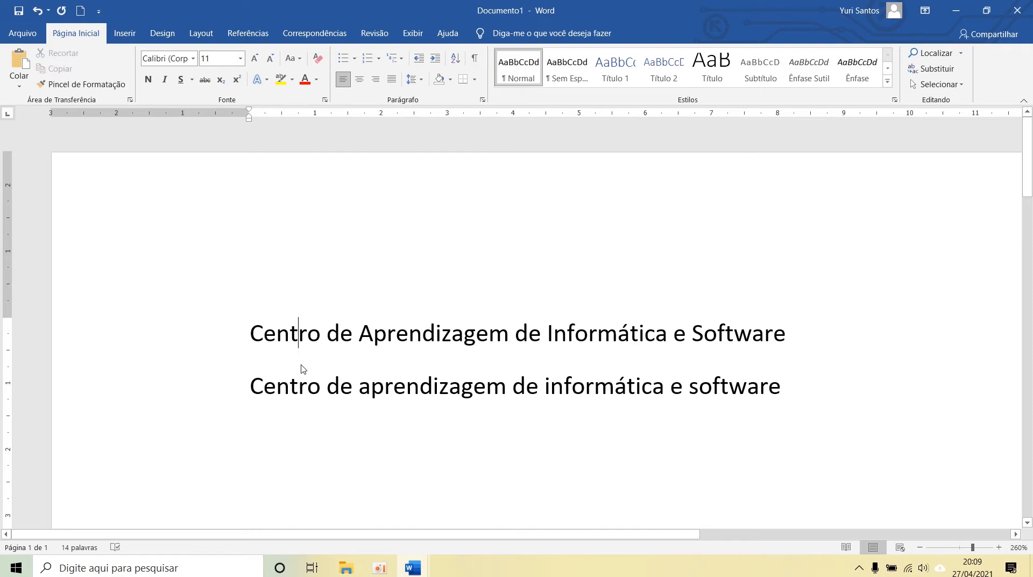
Step: Select the word "Centro" with its trailing space, followed by the entire first line, clearing each selection
double_click(278, 338)
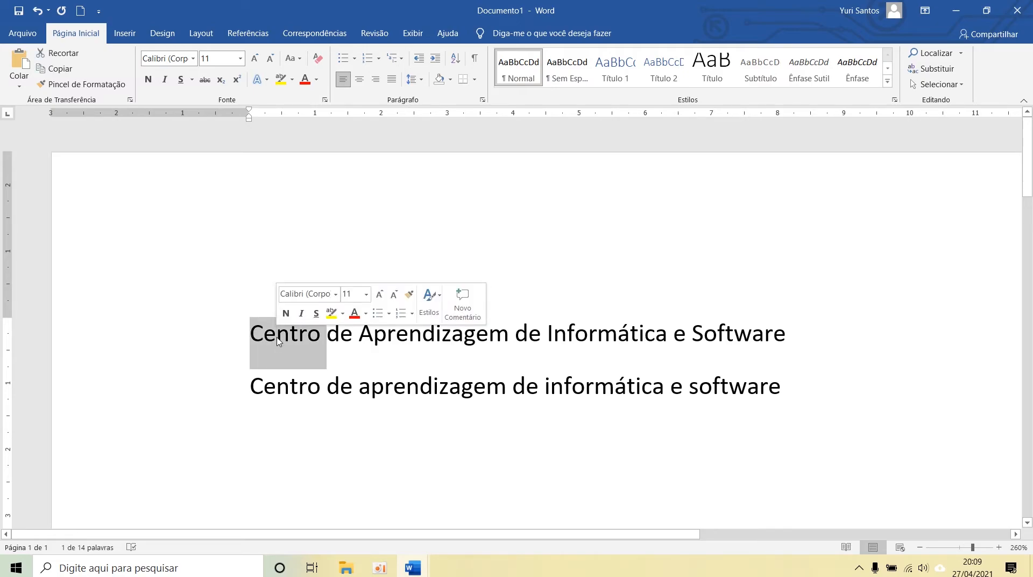
click(278, 339)
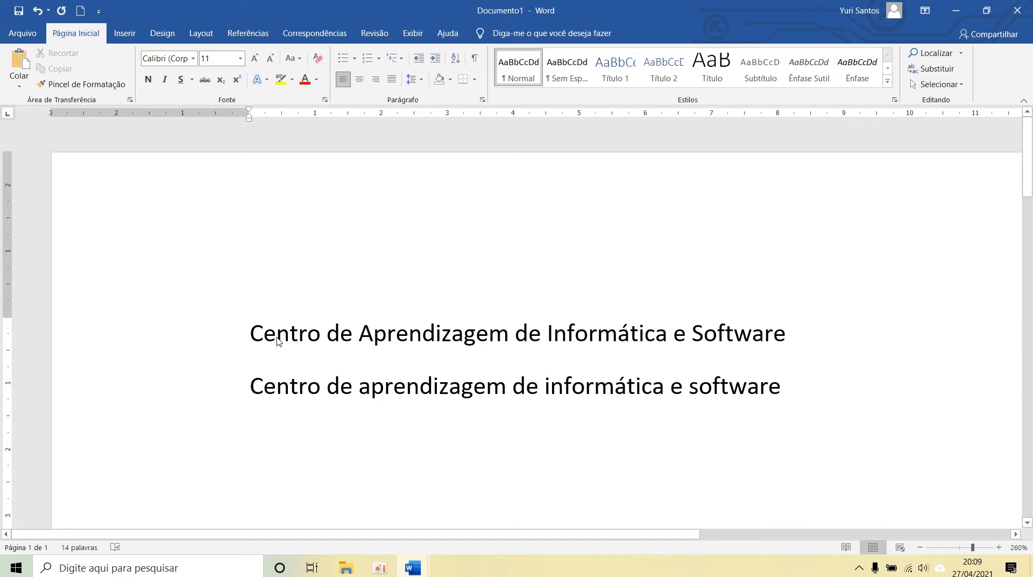
triple_click(278, 339)
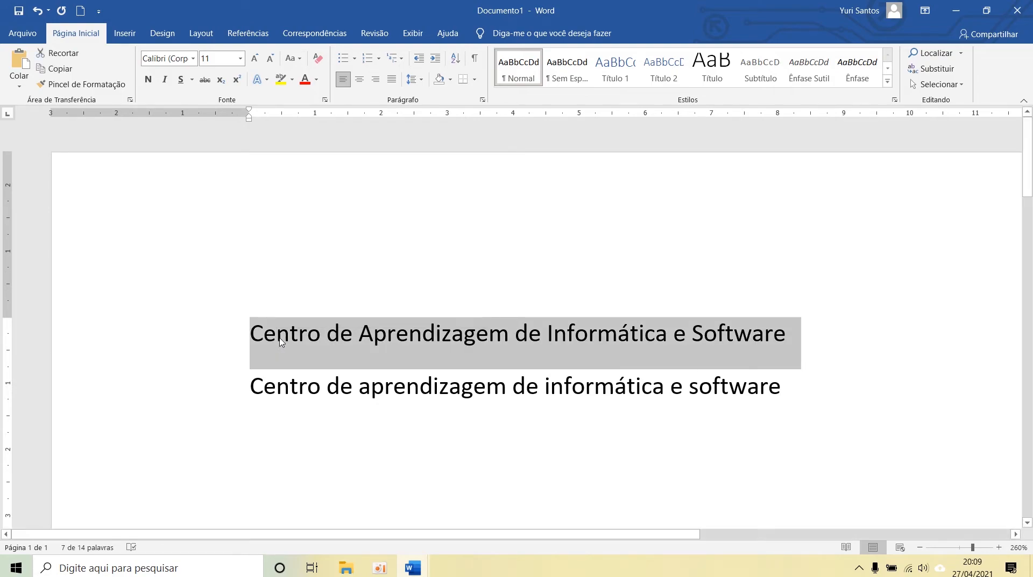
click(277, 339)
Step: Extend a selection letter by letter over "Centro" from the start of the first line, and return the cursor to the third line
click(246, 336)
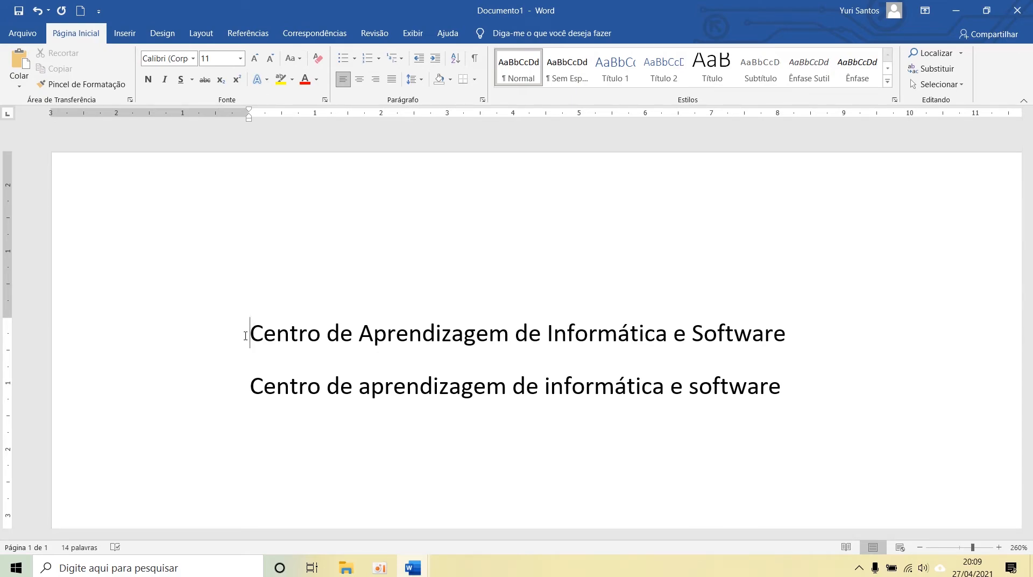
key(shift+Right)
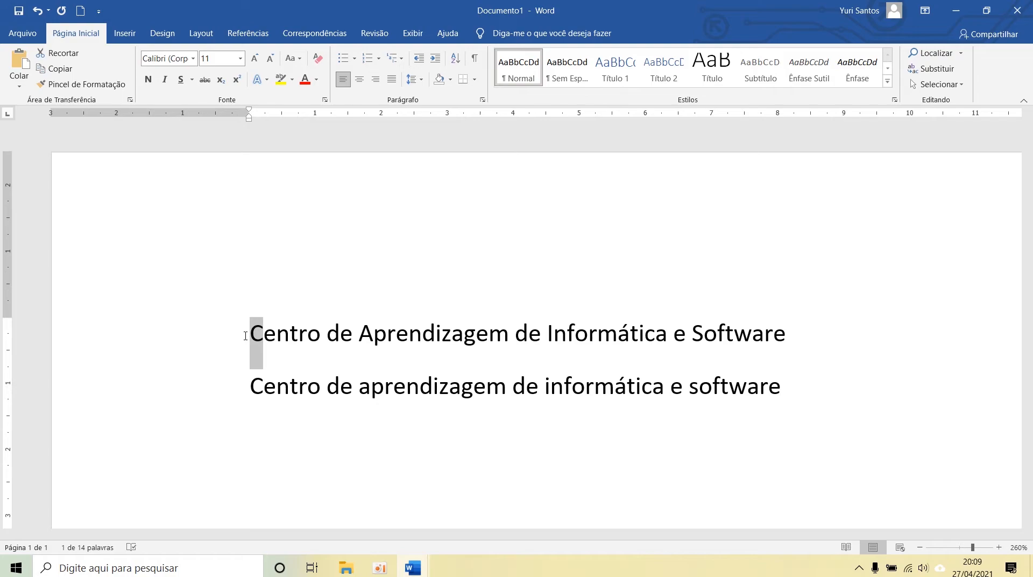
key(shift+Right)
key(shift+Right)
key(shift+Right)
key(shift+Right)
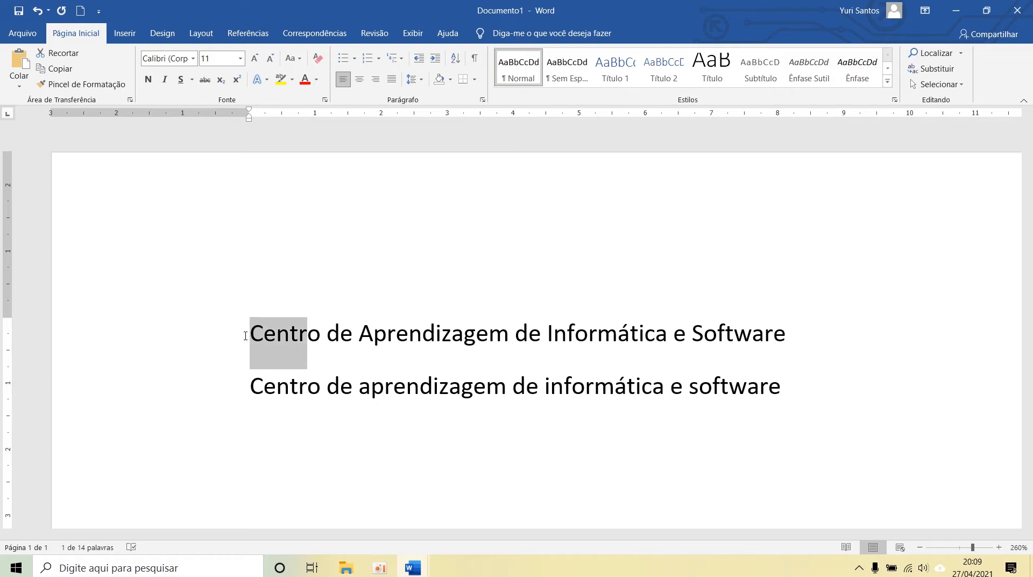
key(shift+Right)
key(ctrl+c)
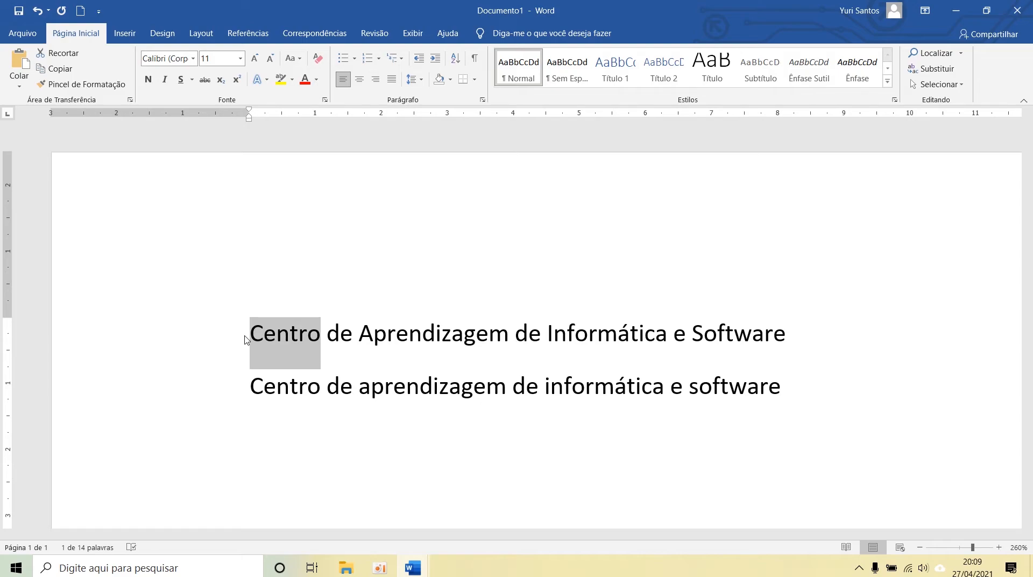
key(Down)
key(Down)
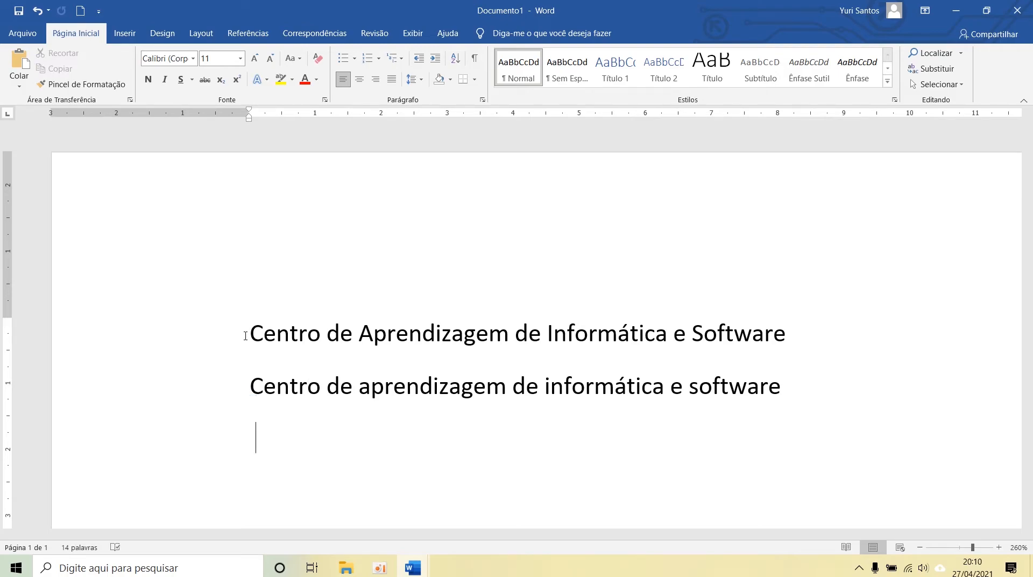
Step: Paste "Centro" onto the third line and move the word "de" from the first line to follow it
key(BackSpace)
key(ctrl+v)
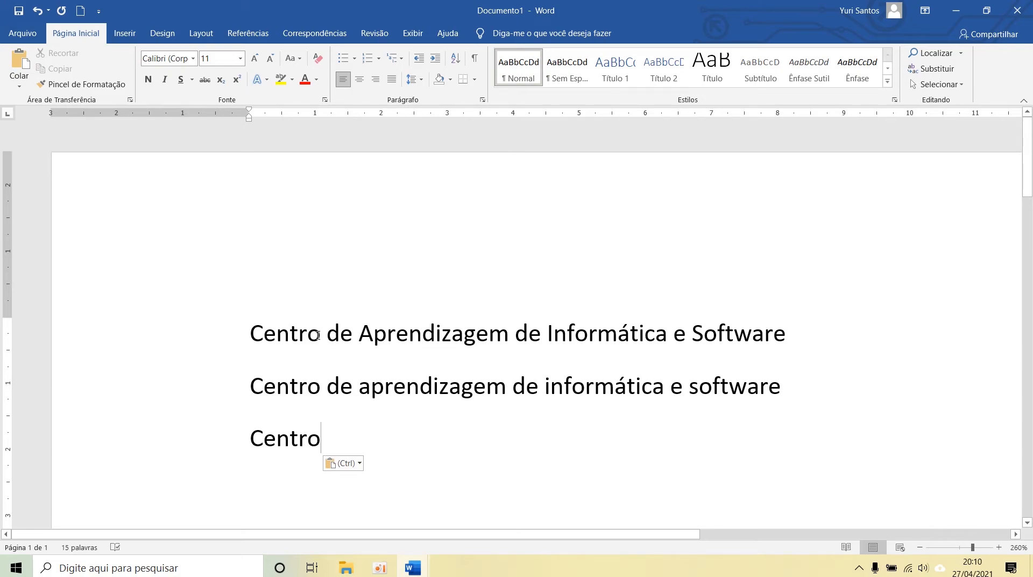
mouse_move(327, 336)
mouse_down()
mouse_move(422, 338)
mouse_move(347, 339)
mouse_up()
click(345, 340)
double_click(345, 340)
key(ctrl+c)
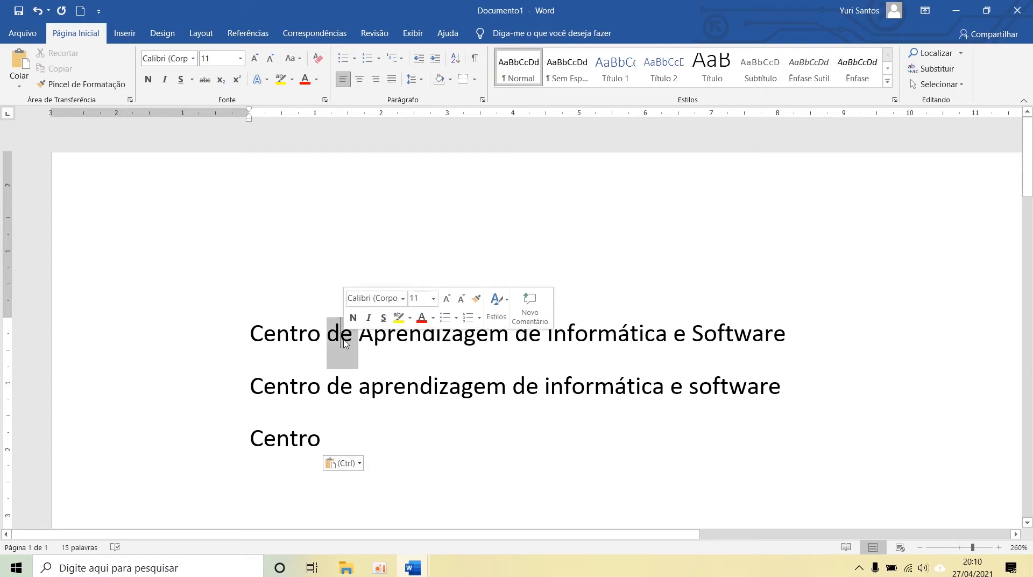
key(Delete)
click(331, 454)
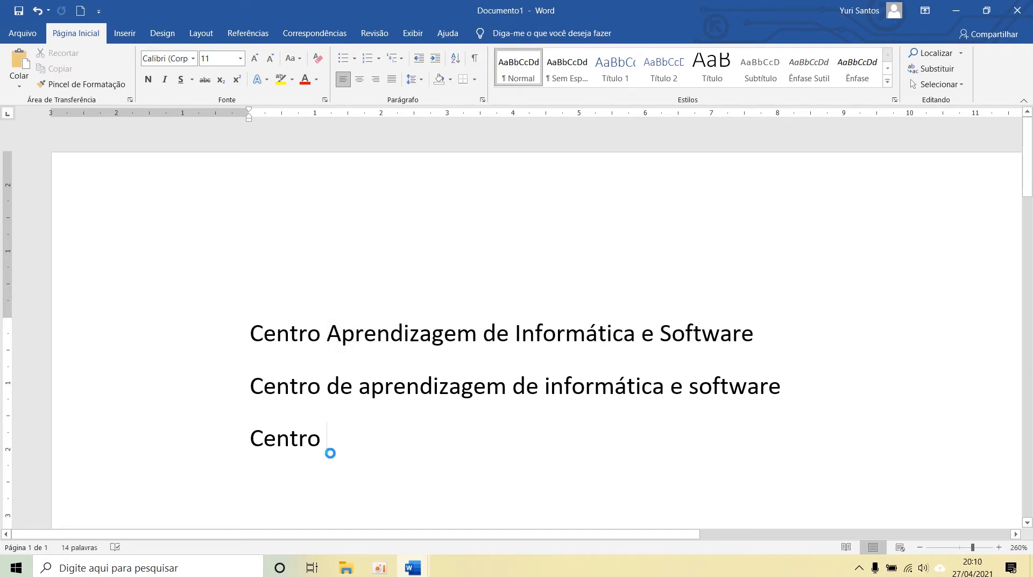
key(ctrl+v)
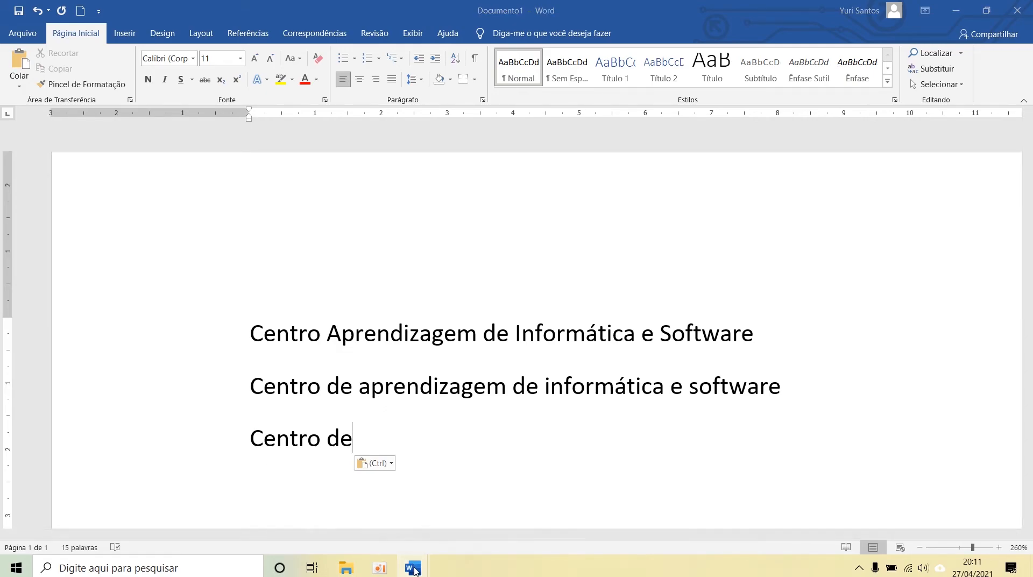
Step: Check the lesson outline in "Jornada - Word, Excel e Power.docx" and return to Documento1
click(477, 526)
mouse_move(415, 569)
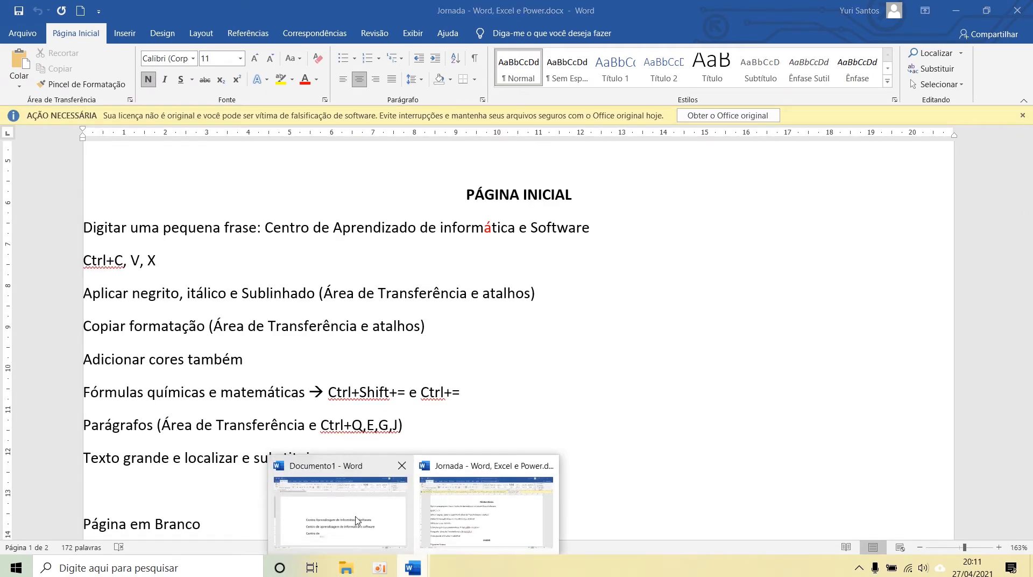
click(339, 500)
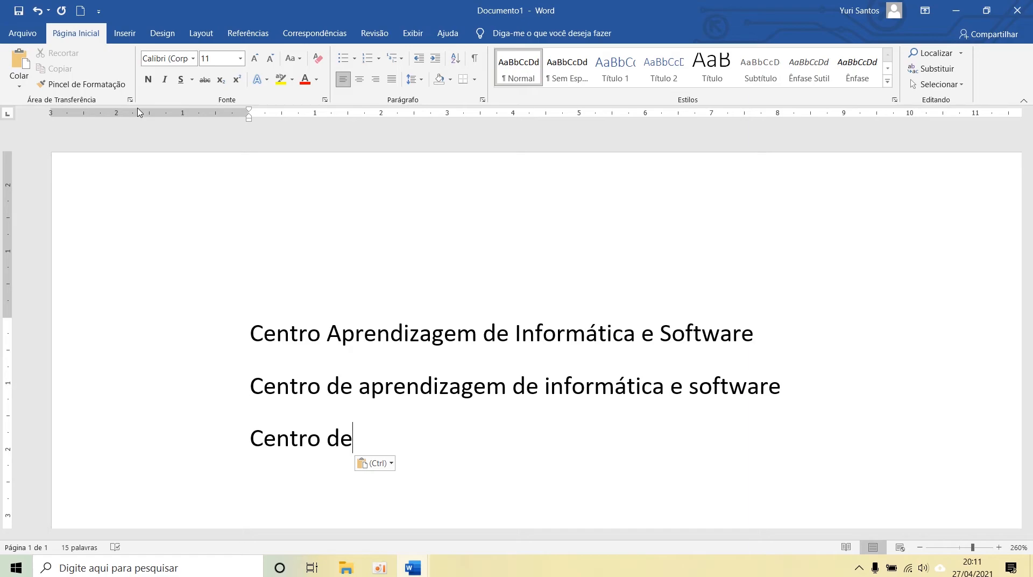
Step: Make "Aprendizagem" bold and "Informática" italic in the first line
double_click(371, 339)
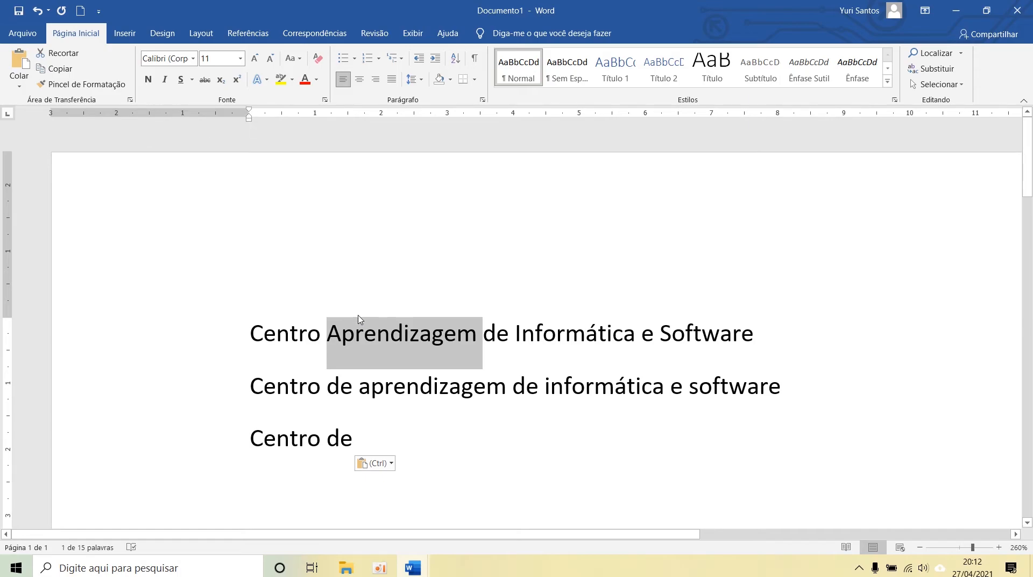
key(ctrl+n)
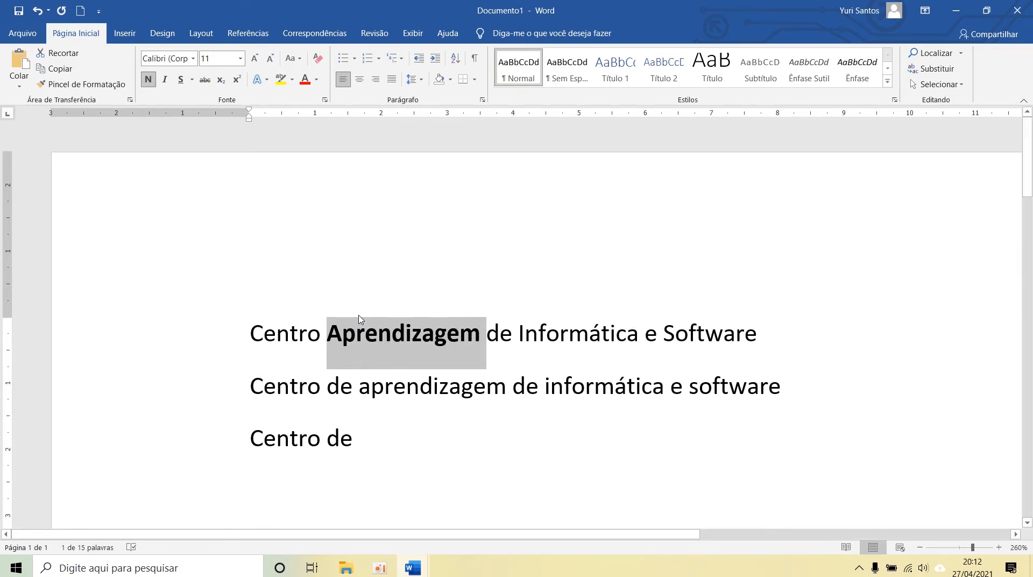
click(563, 336)
double_click(564, 336)
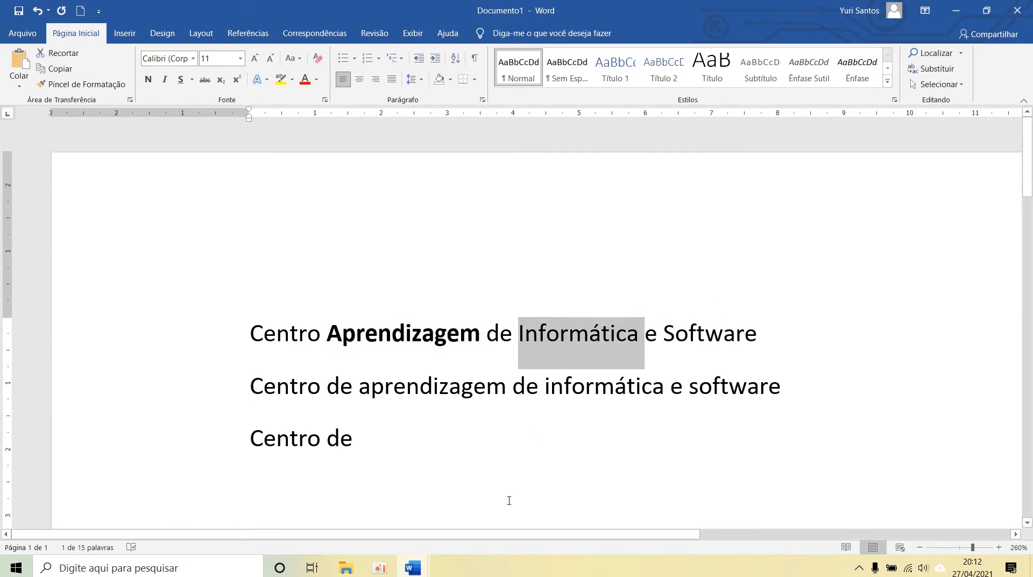
click(165, 80)
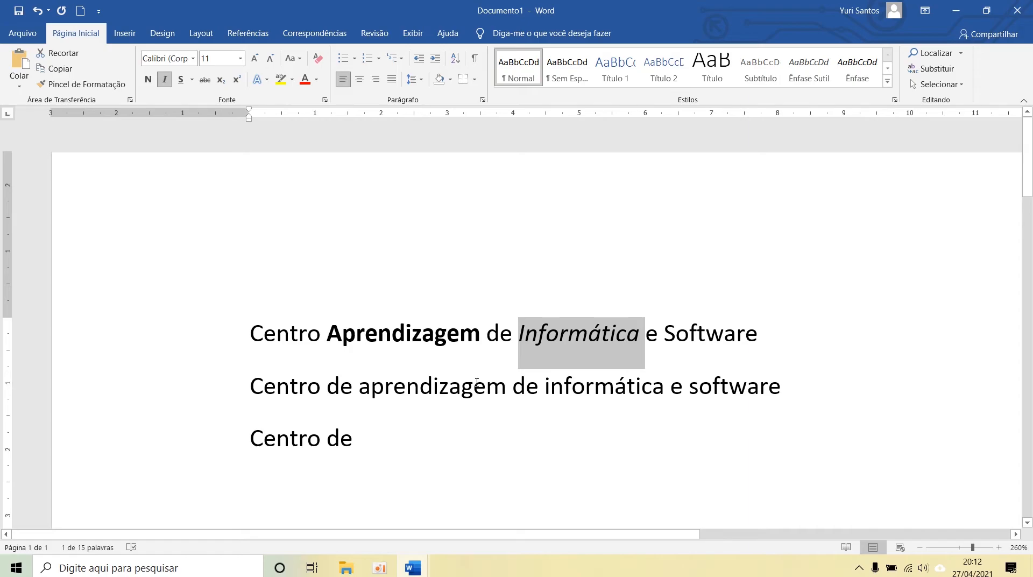
Step: Underline "Software" at the end of the first line and view the available underline styles without choosing another
double_click(714, 335)
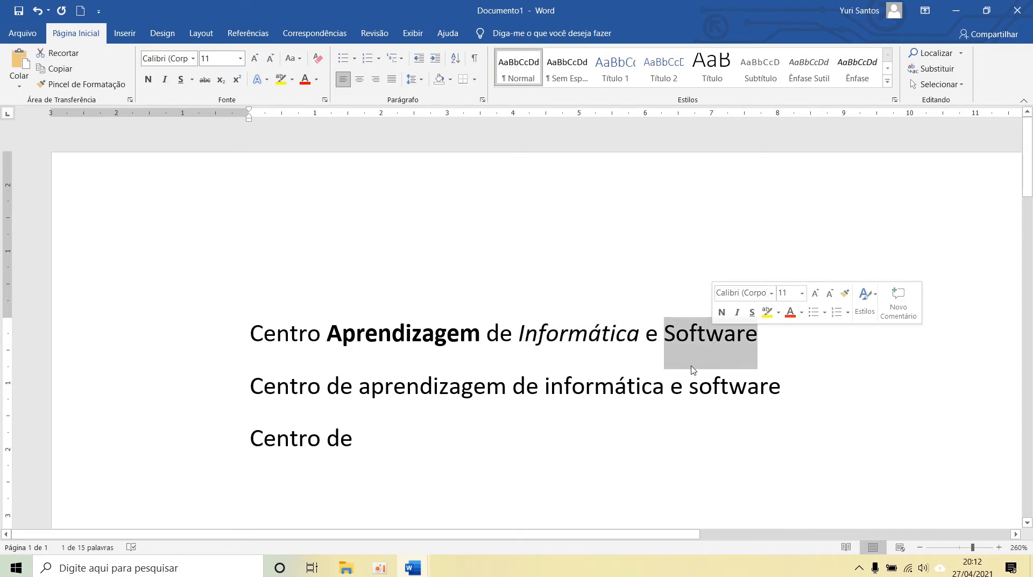
click(181, 80)
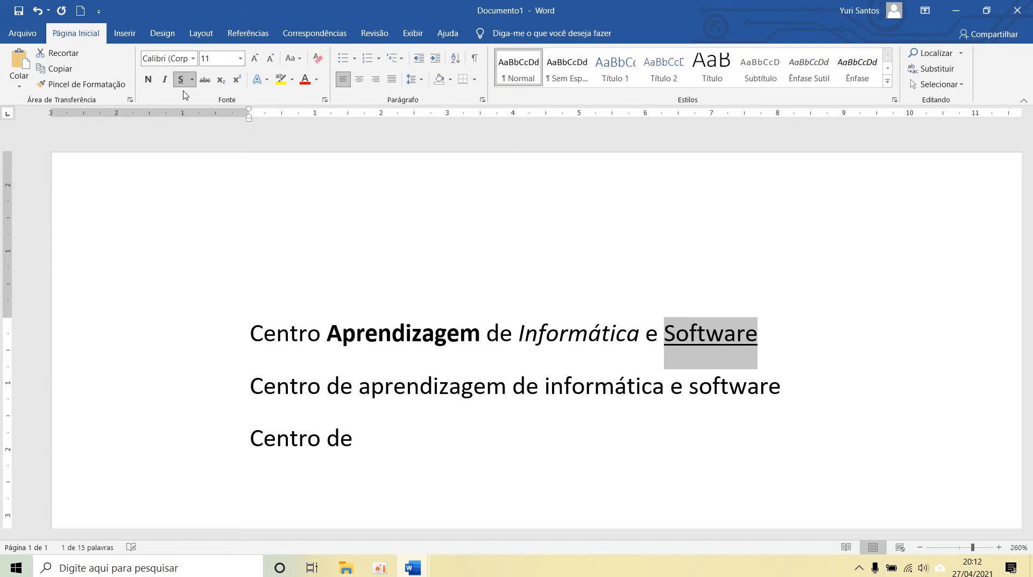
click(473, 327)
double_click(704, 326)
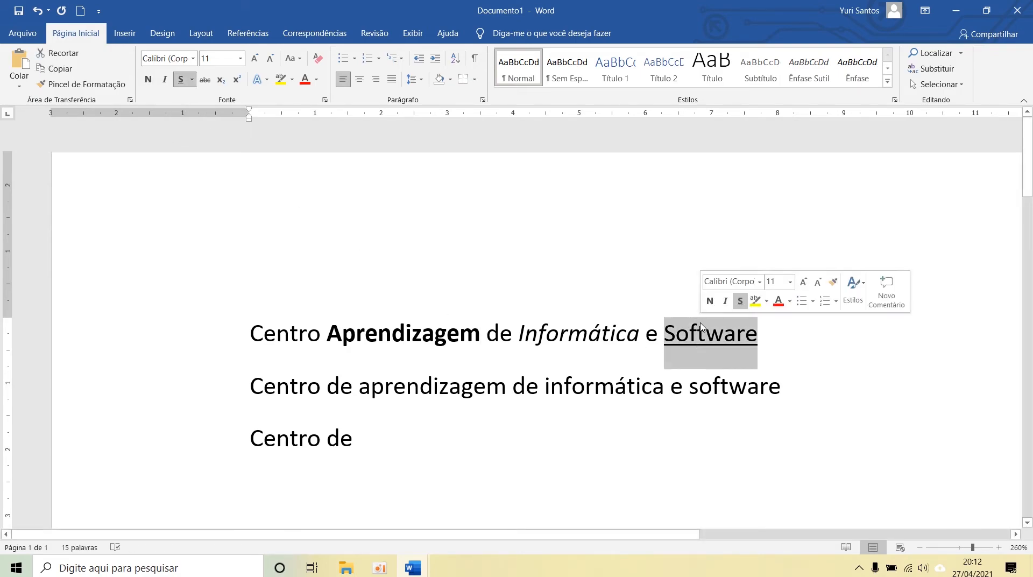
click(191, 80)
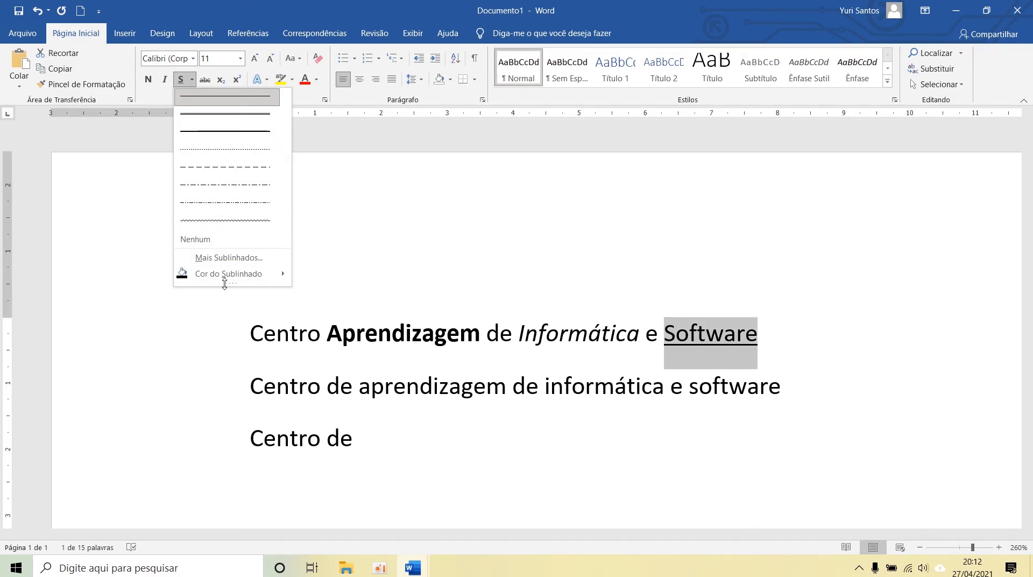
click(451, 352)
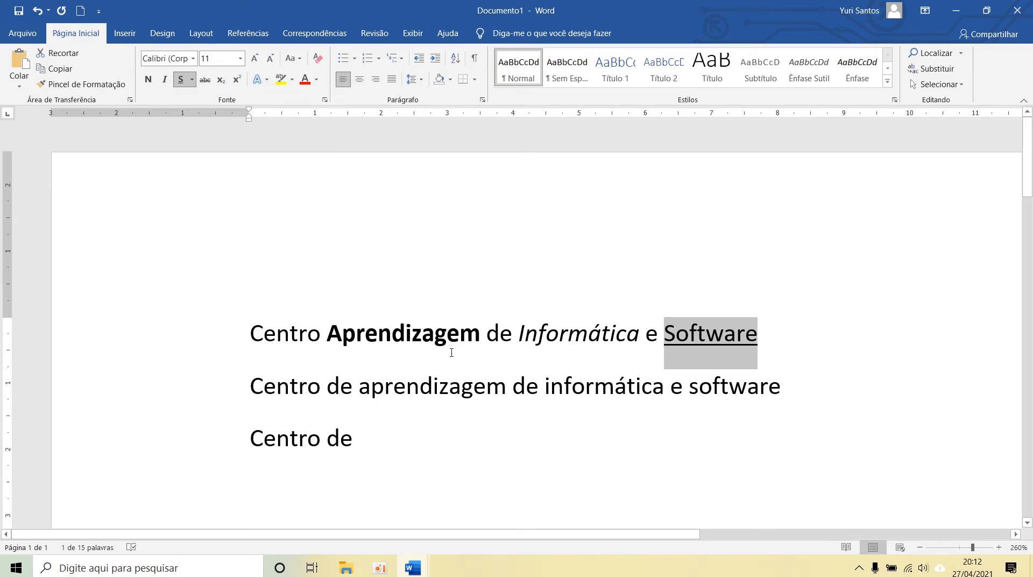
Step: Underline "aprendizagem" and italicize "informática" in the second line
double_click(410, 397)
click(401, 490)
double_click(396, 387)
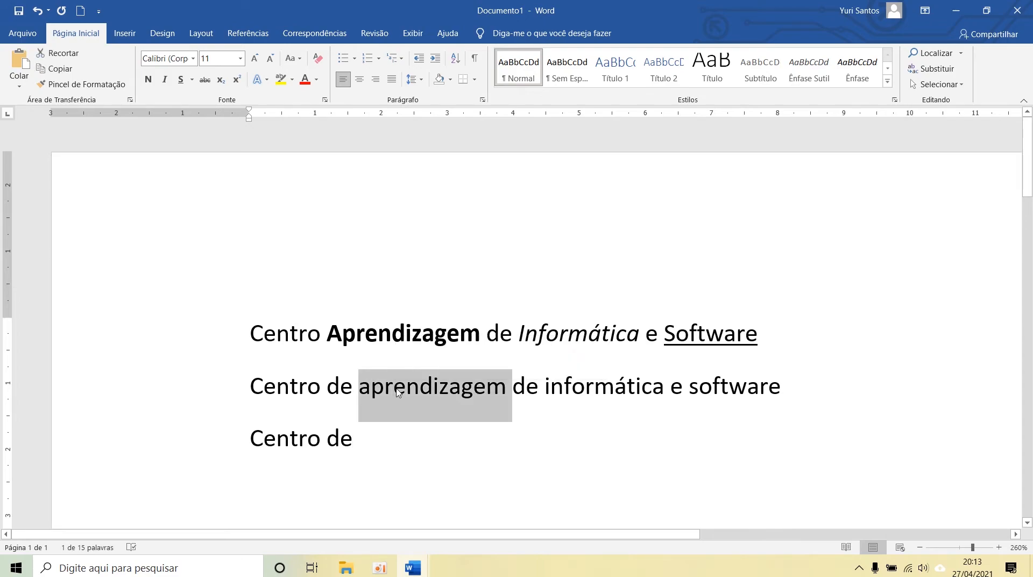
key(ctrl+s)
double_click(595, 391)
key(ctrl+i)
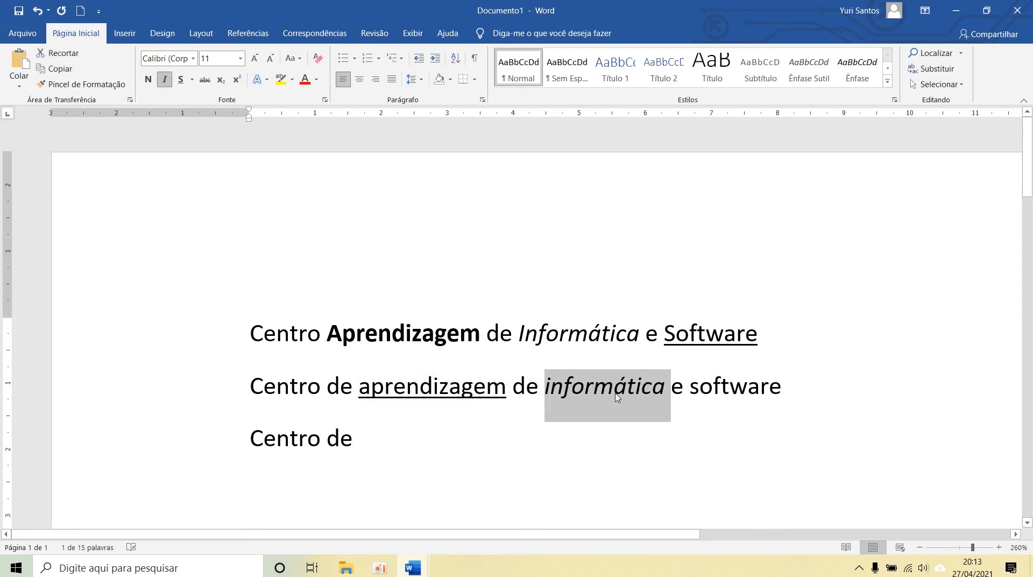
Step: Make "software" at the end of the second line bold and clear the selection
double_click(706, 389)
key(ctrl+n)
click(596, 425)
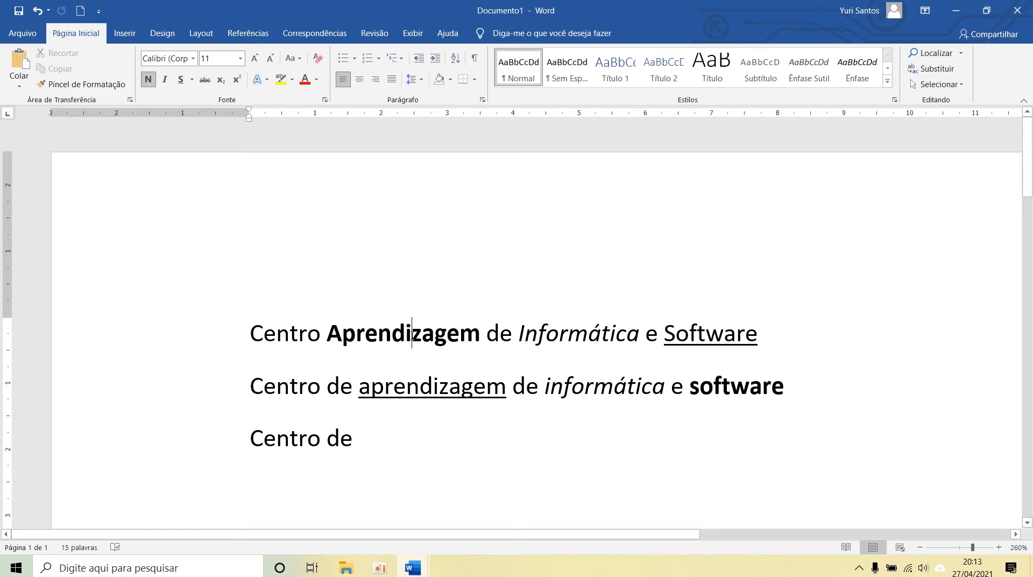
Step: Colour the bold "Aprendizagem" in the first line red and preview other font colours without applying them
double_click(411, 336)
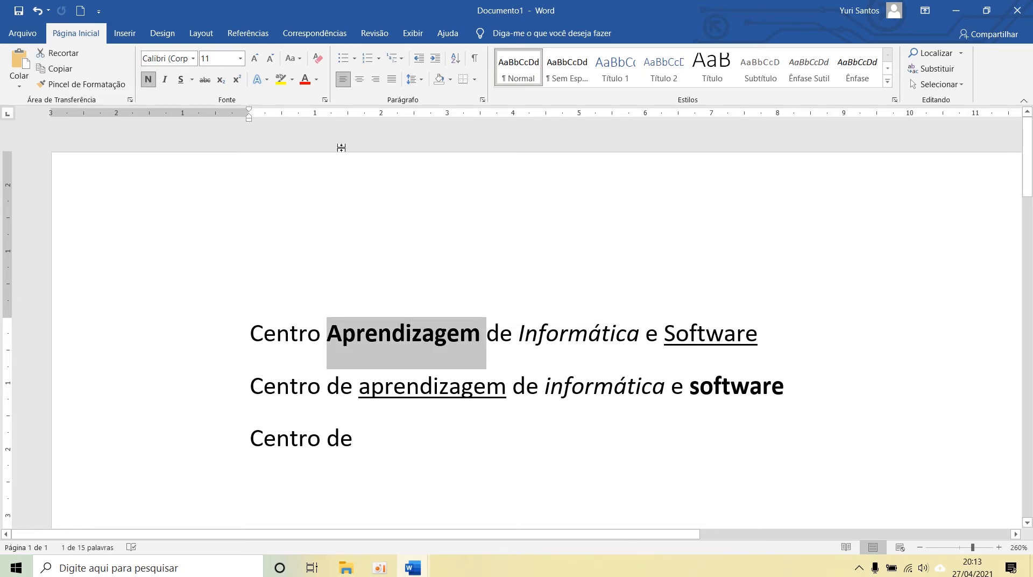
click(305, 79)
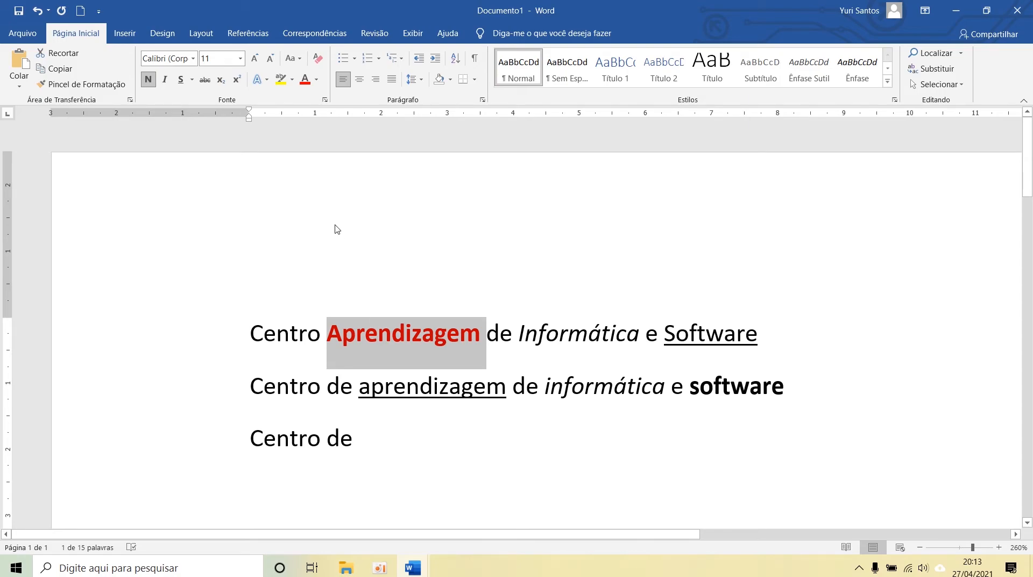
click(318, 84)
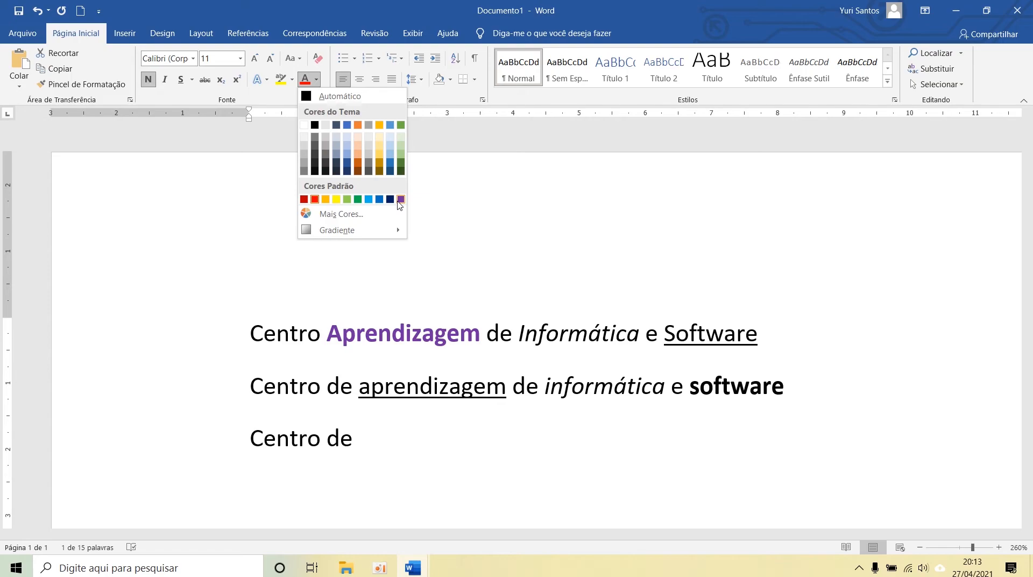
key(Escape)
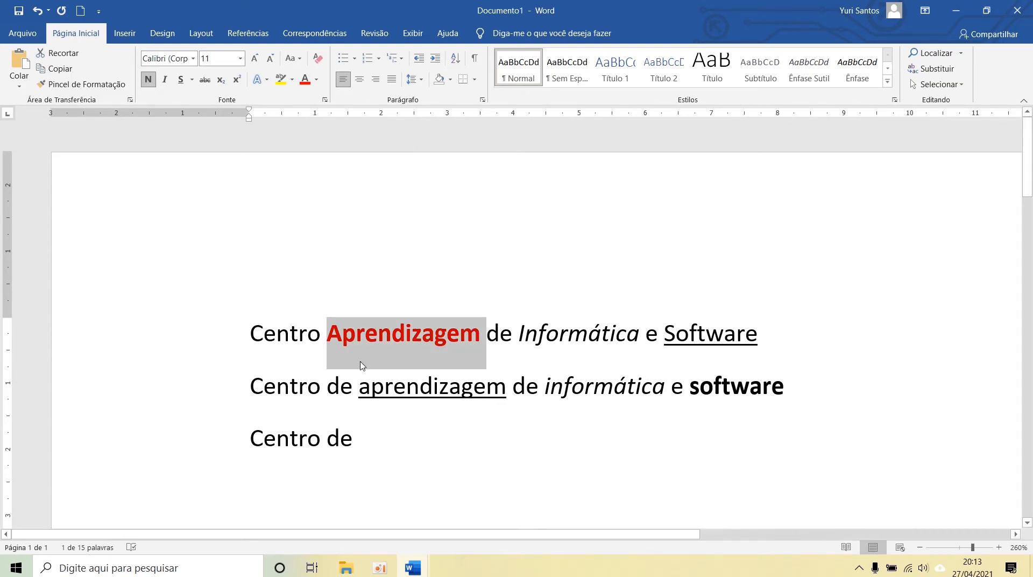
click(363, 366)
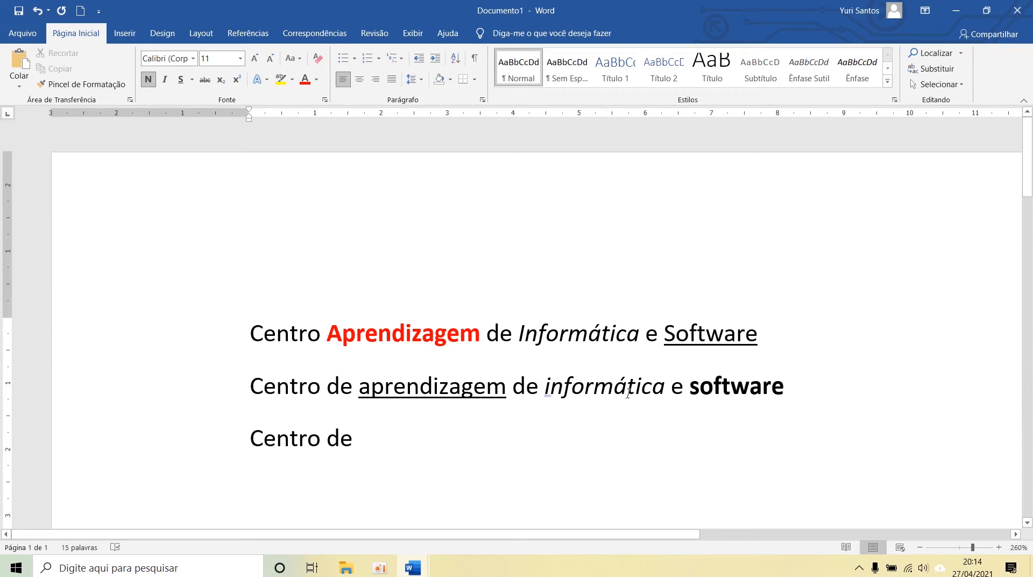
Step: Colour the bold "software" in the second line with the standard purple
double_click(709, 381)
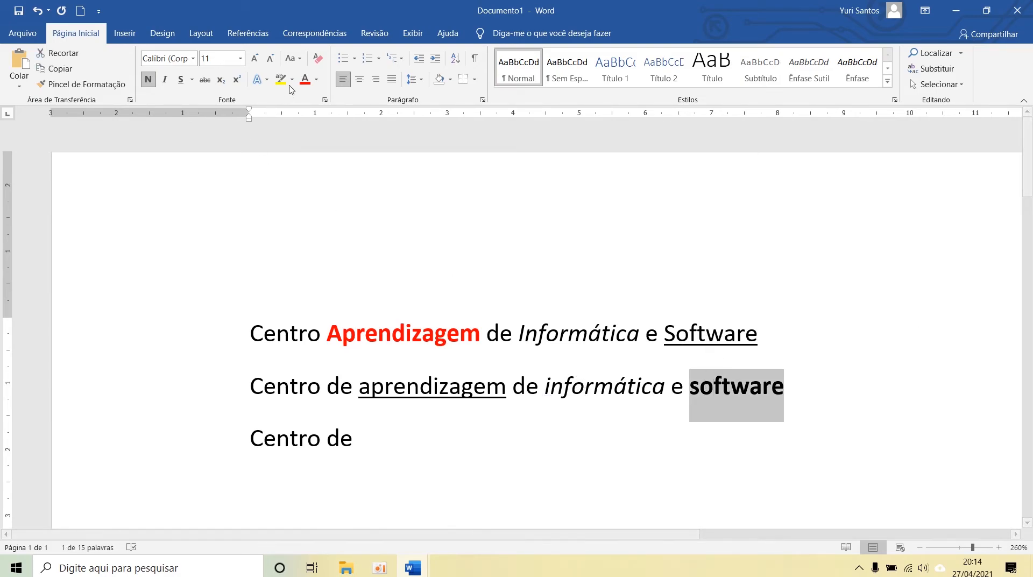
click(316, 79)
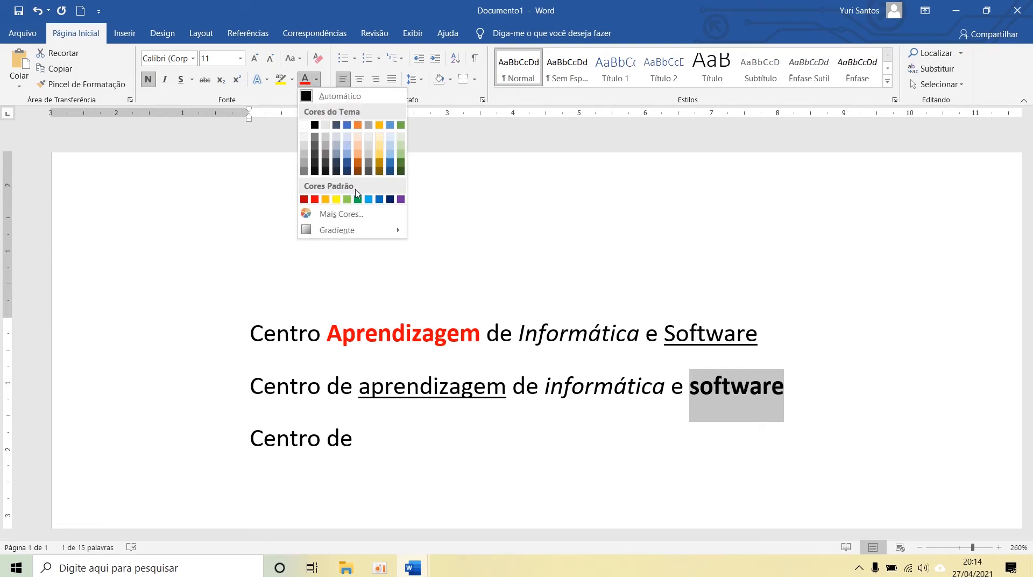
click(401, 199)
Step: Complete the third line after "Centro de" with "Aprendizagem de Informática e Software" and start a new line below
key(Down)
click(246, 473)
click(241, 476)
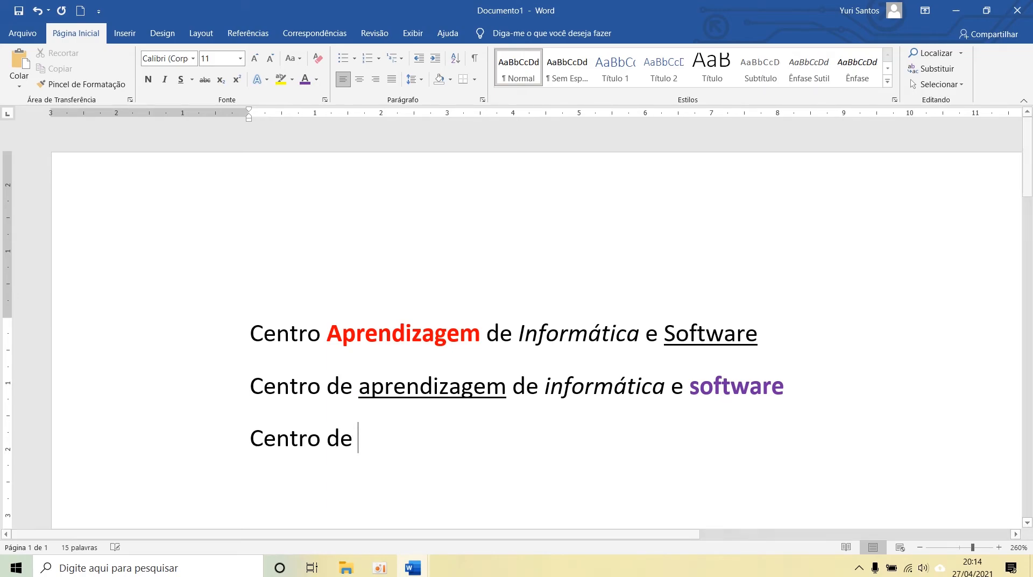
text(Aprendizae)
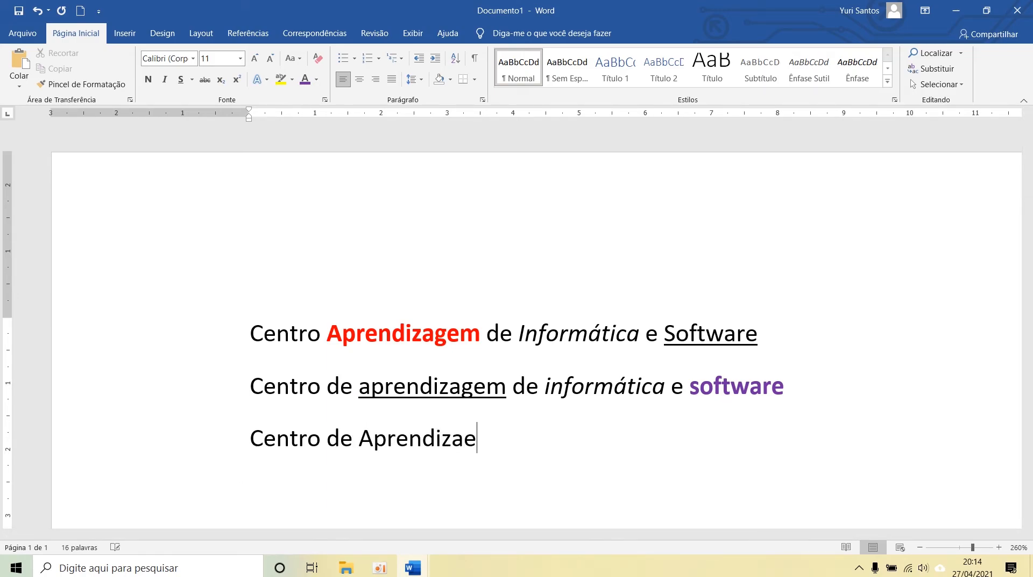
key(BackSpace)
text(gem )
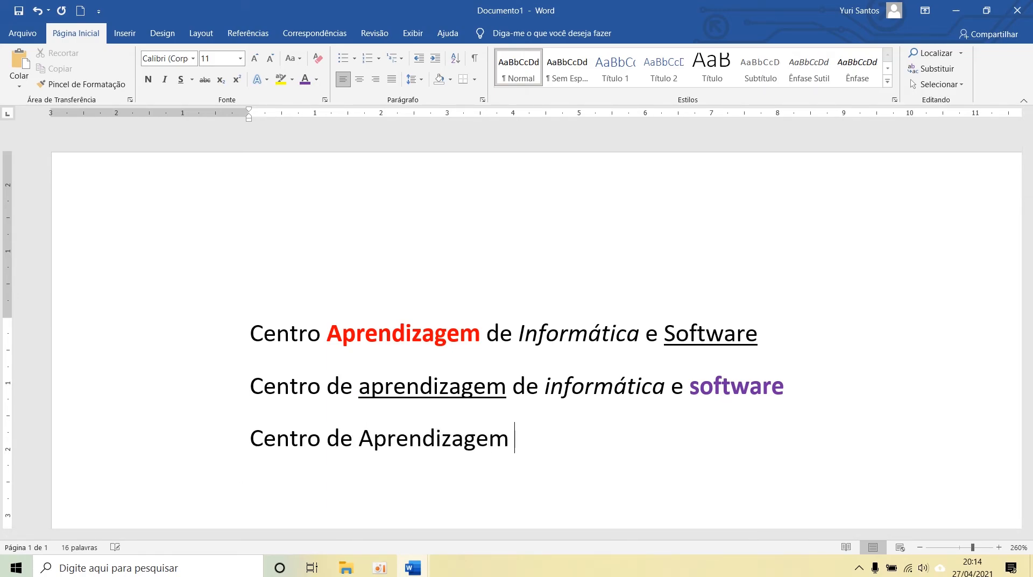
text(de Informática de)
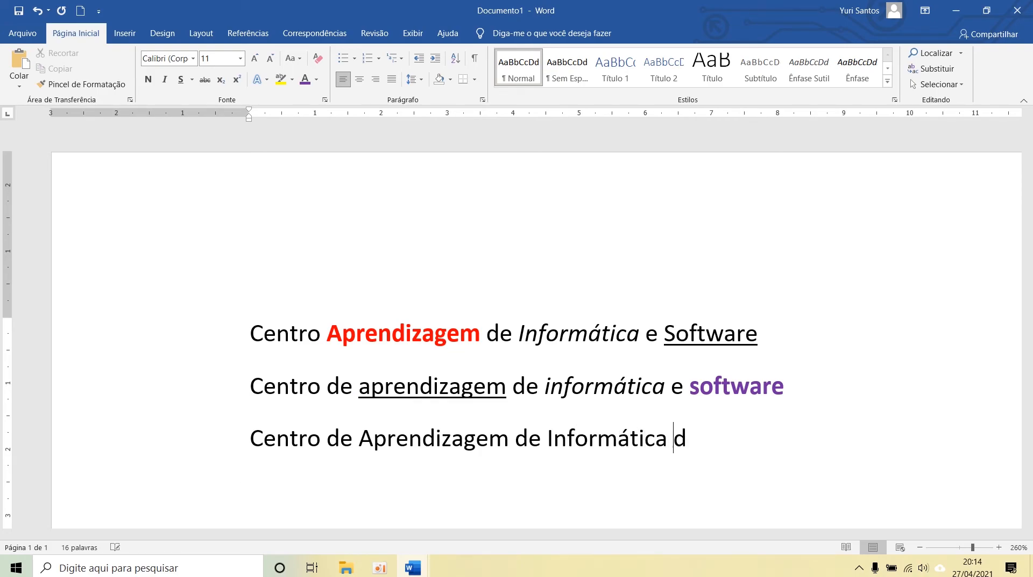
key(BackSpace)
key(BackSpace)
text(e Sfo)
key(BackSpace)
key(BackSpace)
text(oftware)
key(Return)
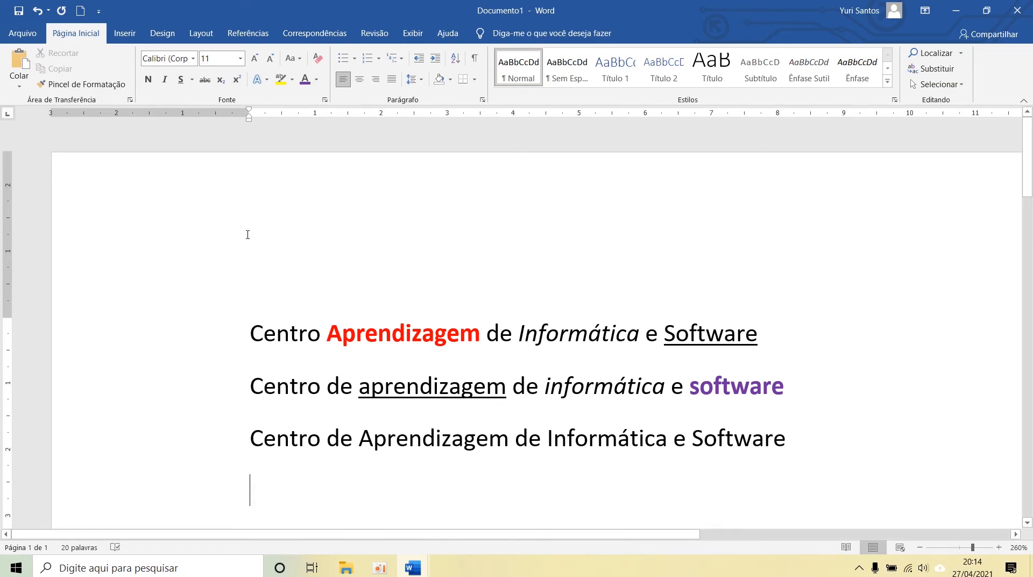
Step: Select the entire first line twice, clearing each selection, and return the cursor to the end of the document
click(222, 347)
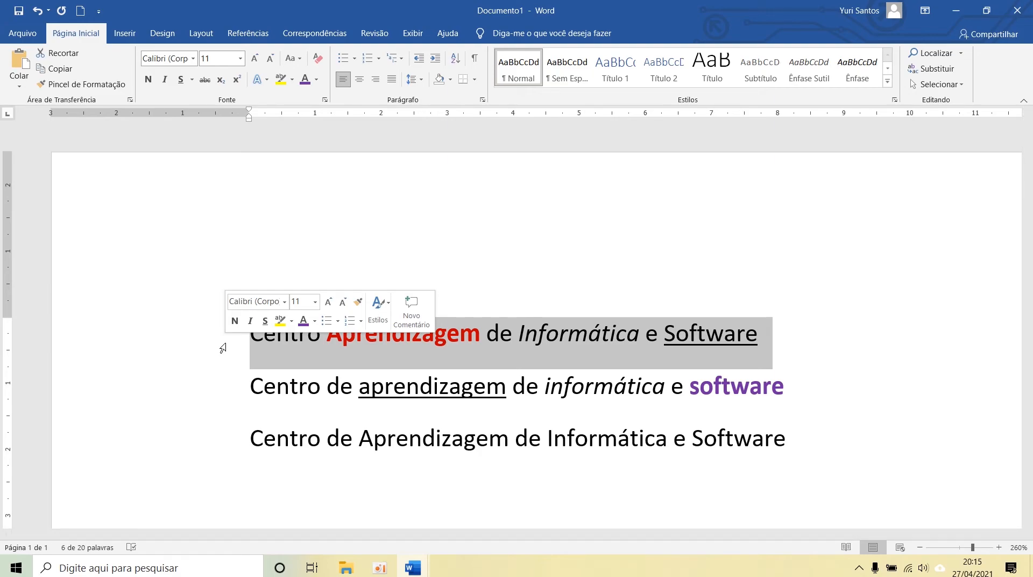
click(378, 334)
click(194, 337)
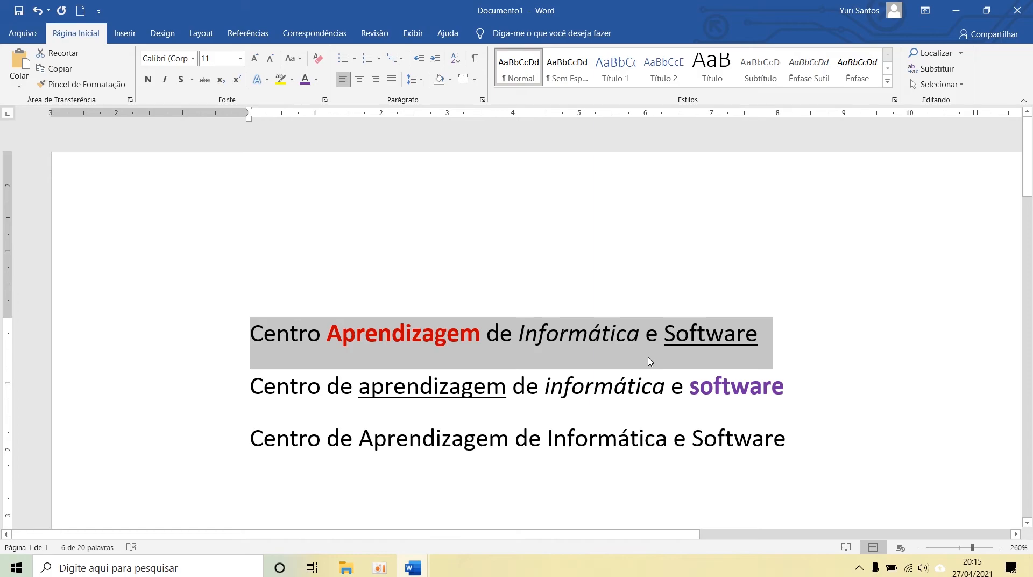
key(ctrl+End)
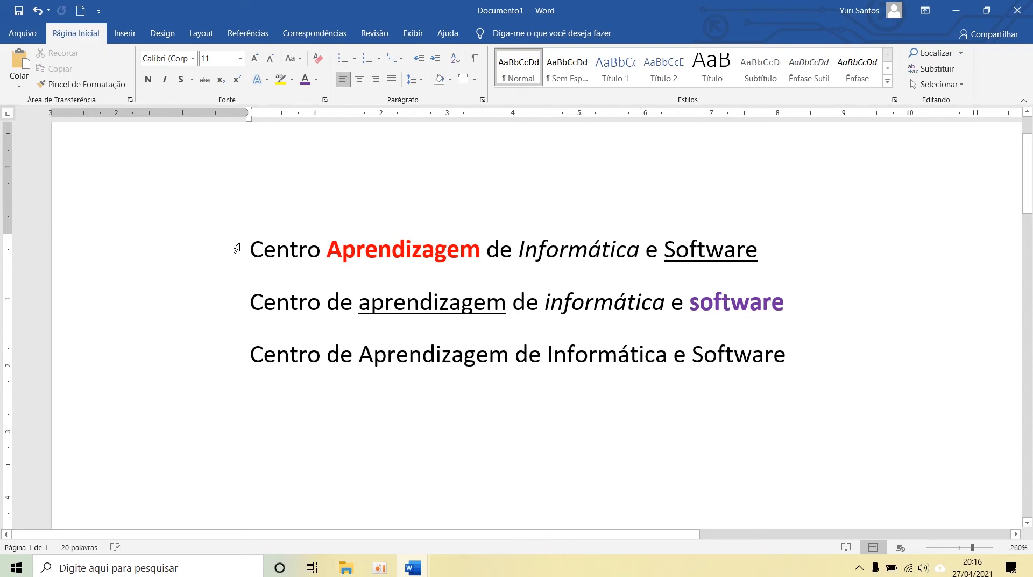
Step: Copy the bold red formatting of "Aprendizagem" in the first line onto "Aprendizagem" in the third line with Format Painter
double_click(345, 247)
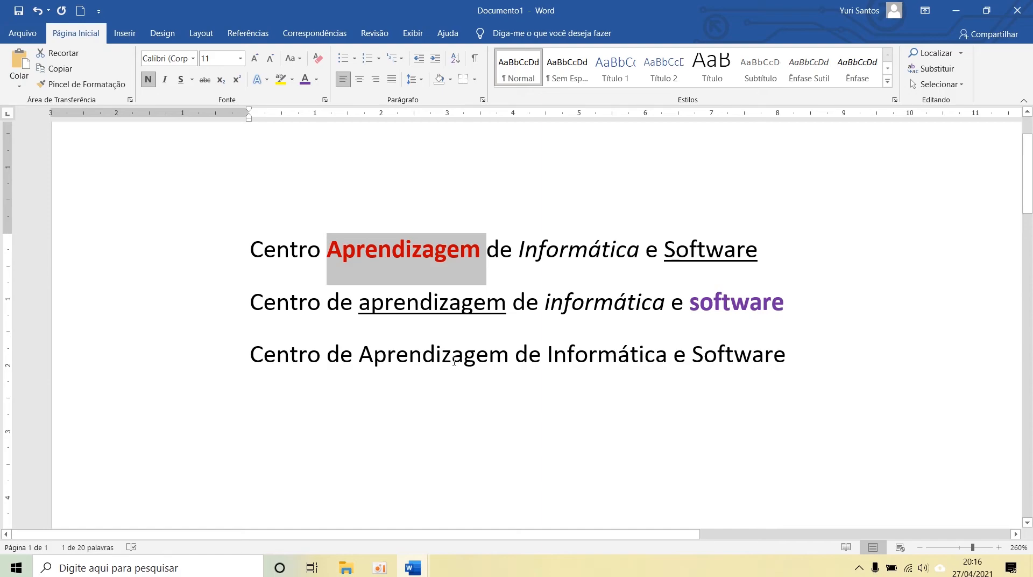
double_click(451, 361)
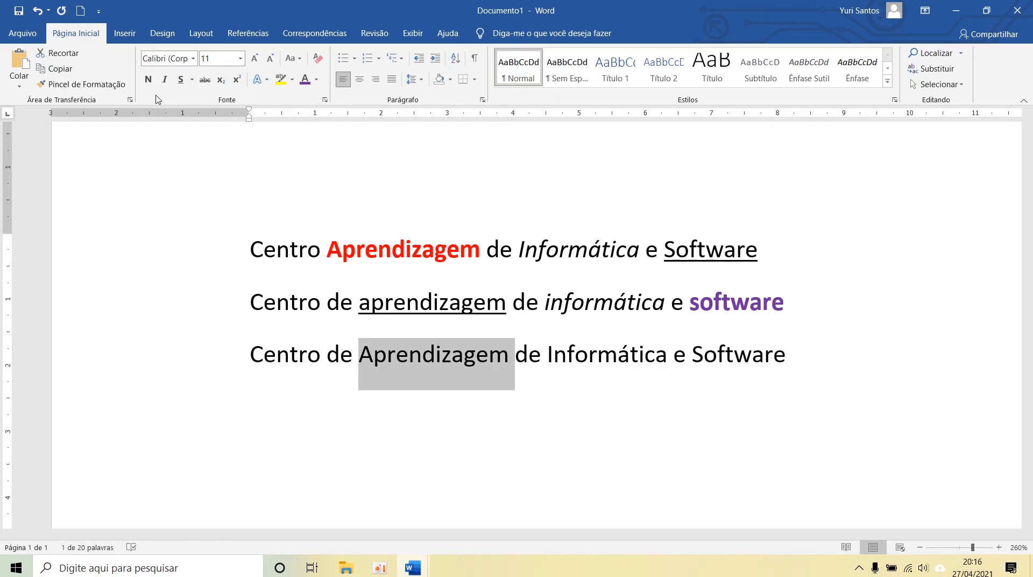
click(385, 262)
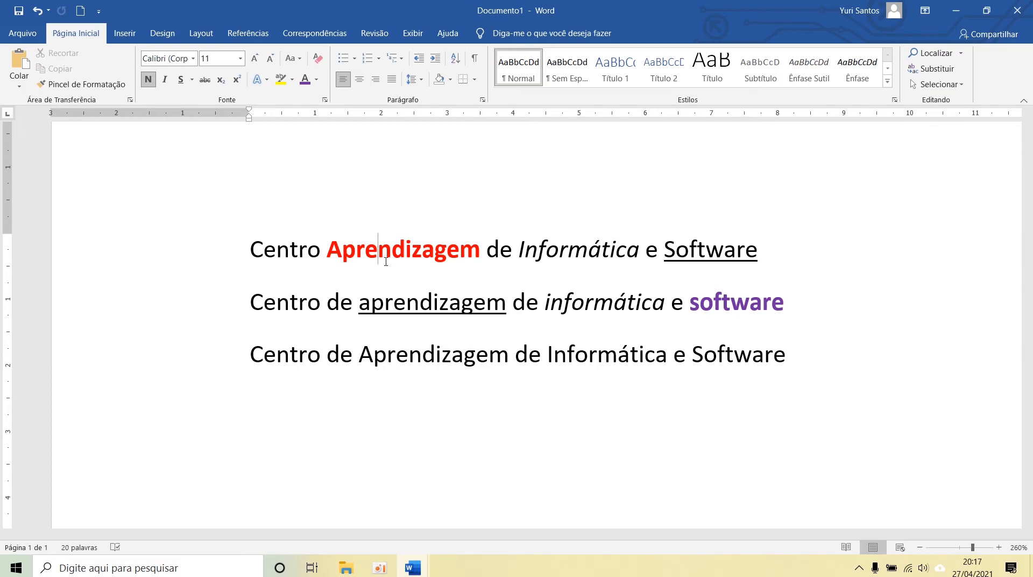
drag(335, 249, 480, 251)
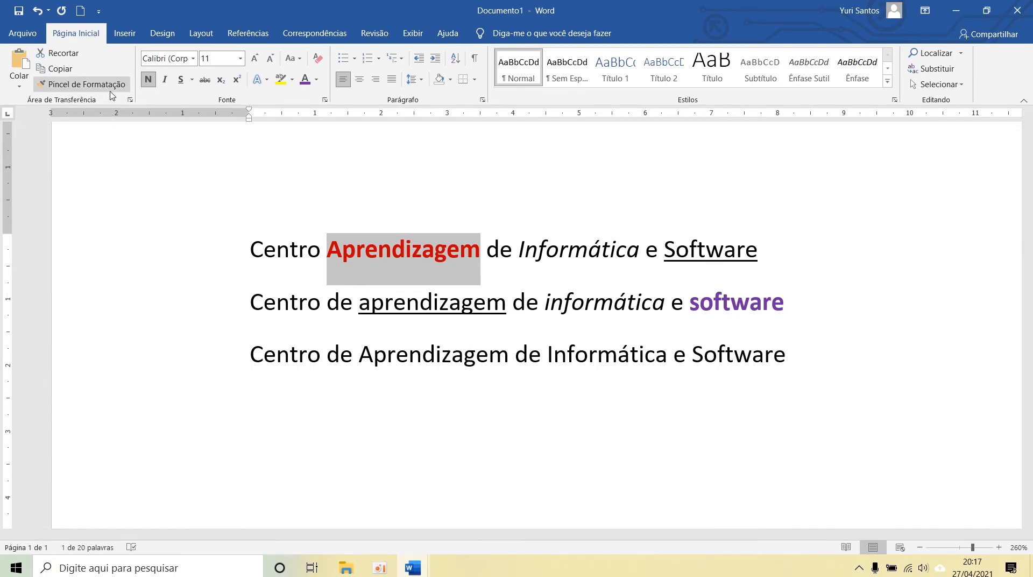
click(102, 85)
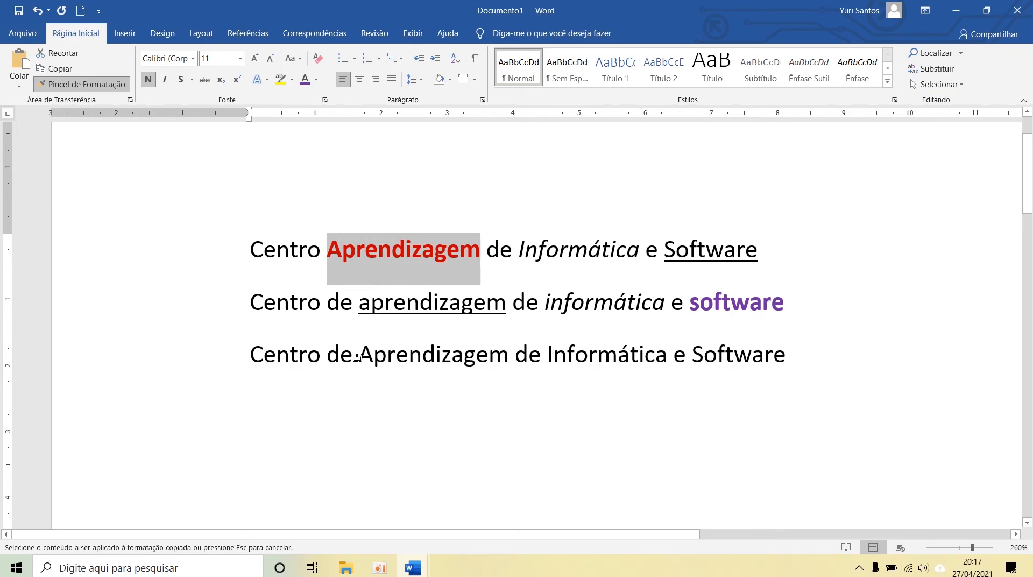
mouse_move(359, 356)
mouse_down()
mouse_move(502, 358)
mouse_move(506, 370)
mouse_up()
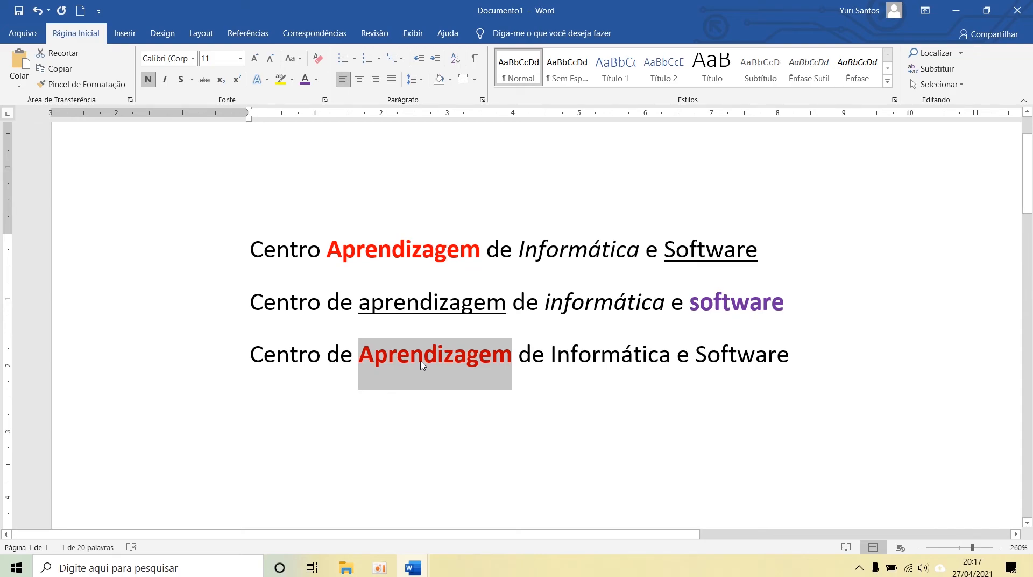
Step: Copy the underlined formatting of "Software" in the first line onto "Software" in the third line with Format Painter
double_click(701, 253)
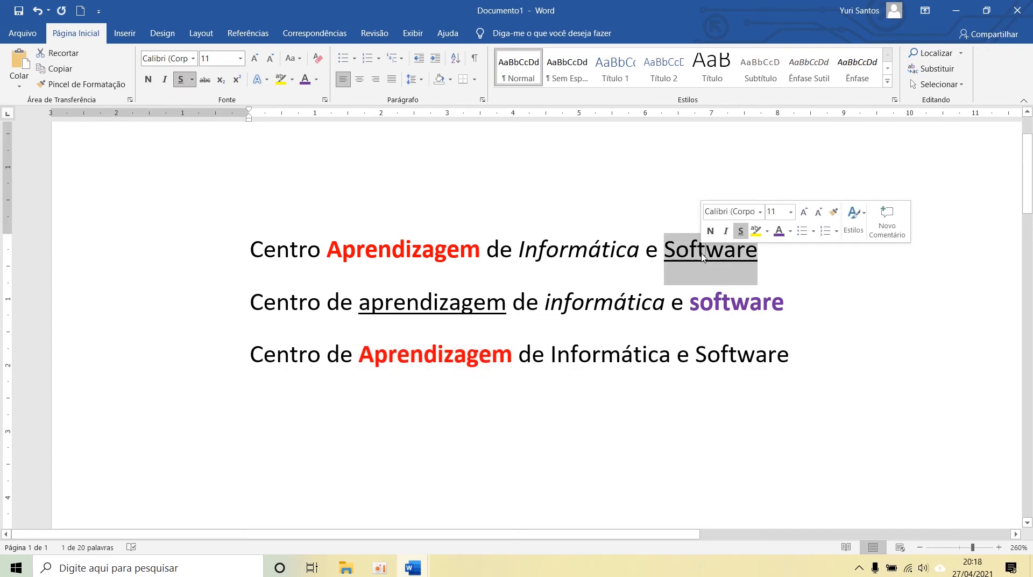
click(82, 86)
click(83, 86)
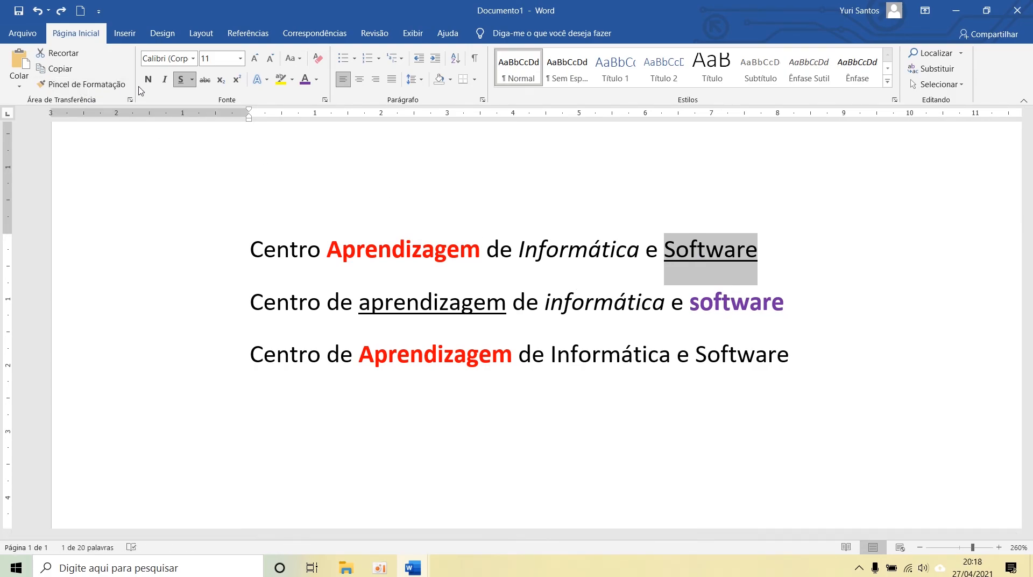
click(110, 86)
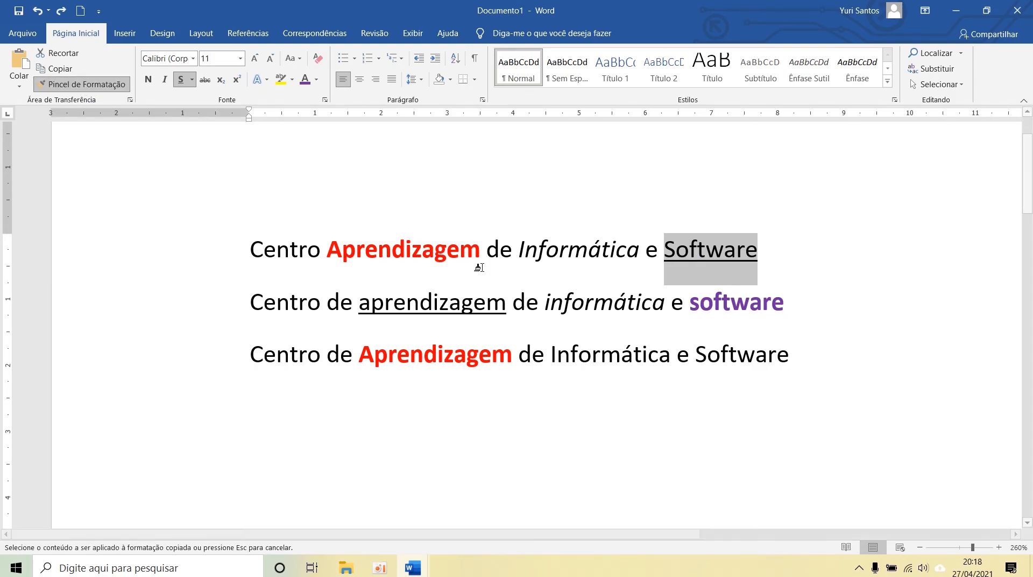
click(735, 357)
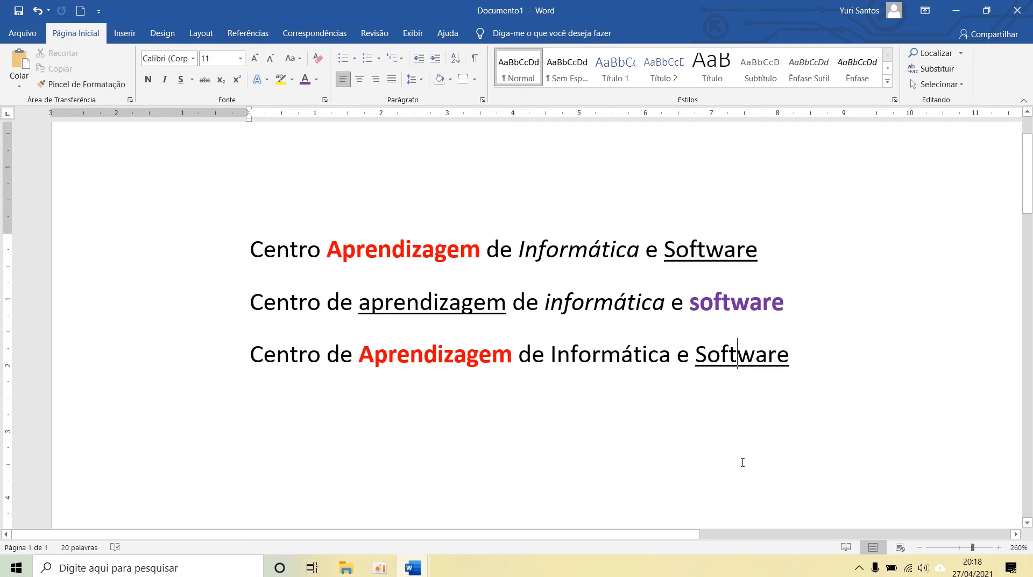
Step: Copy the bold purple formatting of "software" in the second line onto "Software" in the third line with Format Painter
double_click(724, 309)
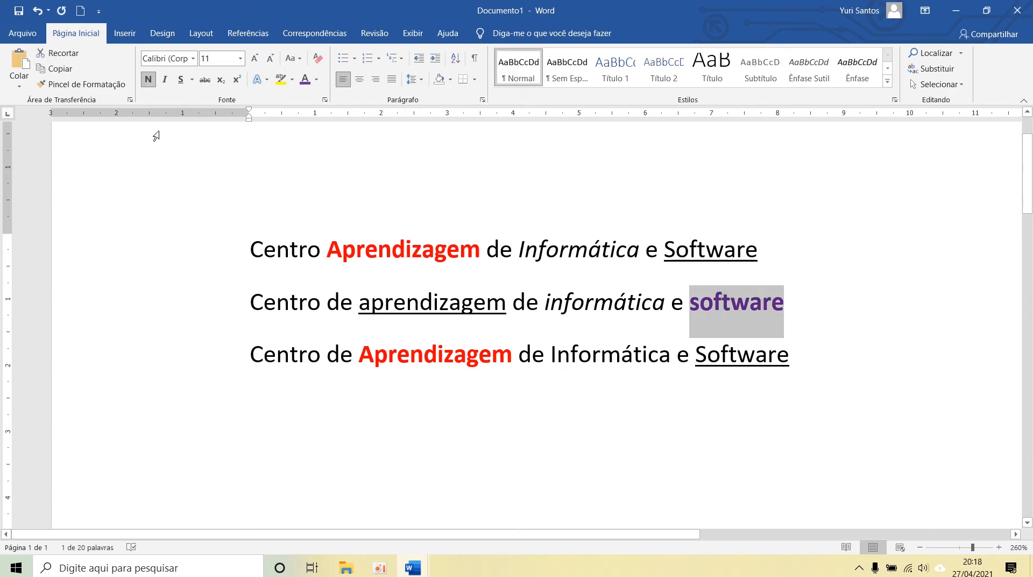
click(98, 85)
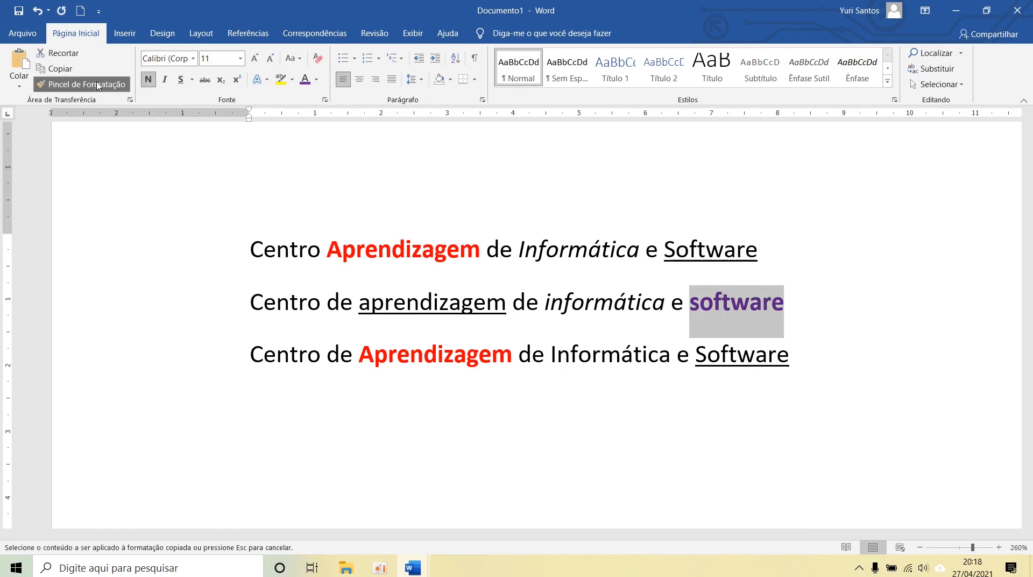
click(737, 353)
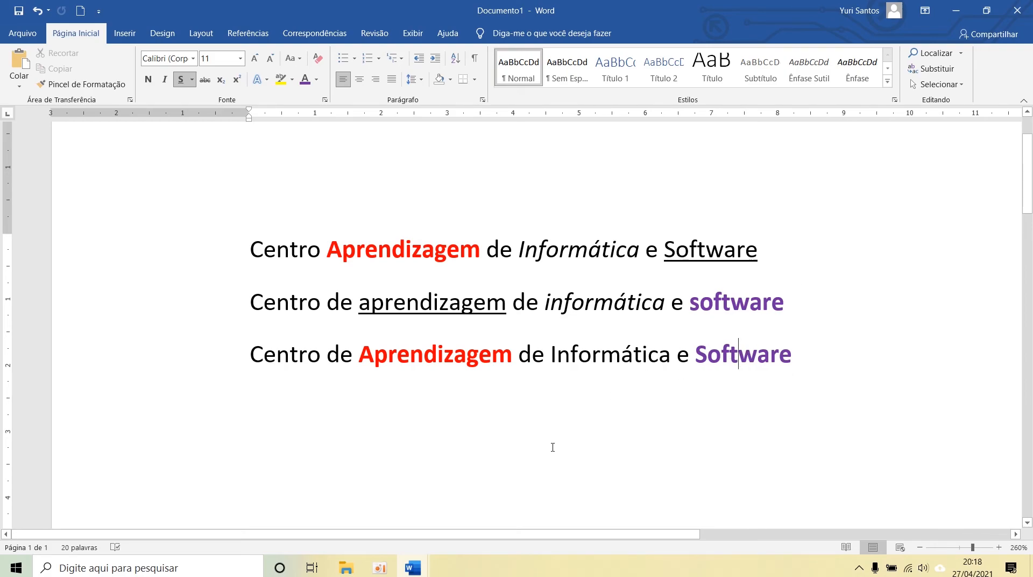
Step: Copy the bold red formatting of "Aprendizagem" in the third line and paste only the formatting onto "informática" in the second line
key(ctrl+z)
double_click(433, 377)
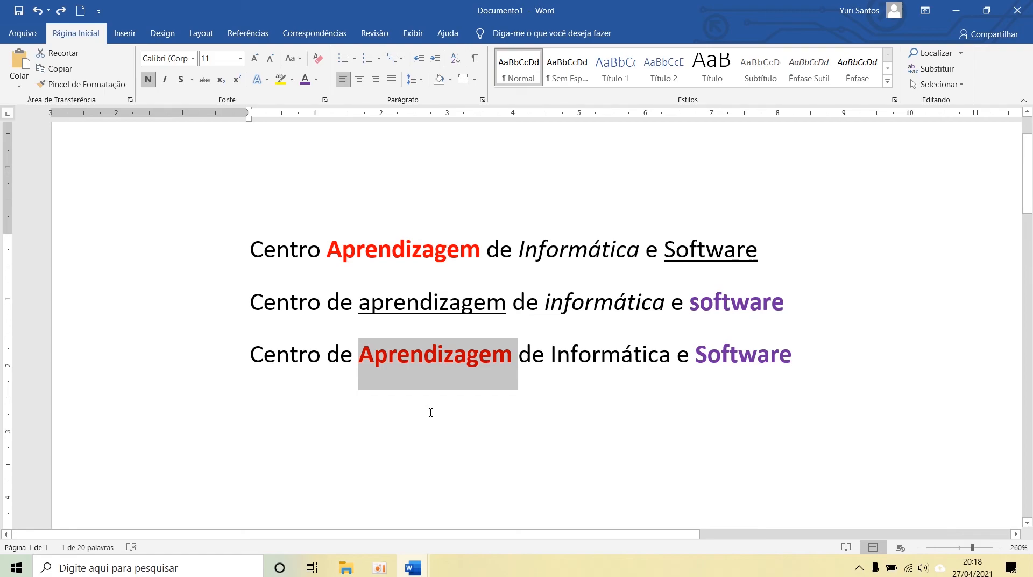
double_click(601, 302)
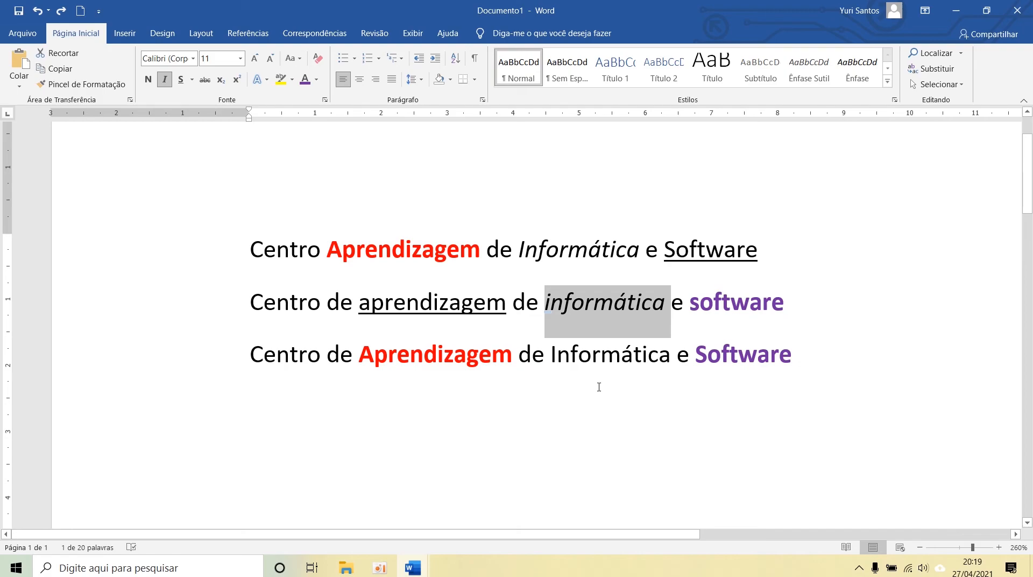
key(ctrl+shift+v)
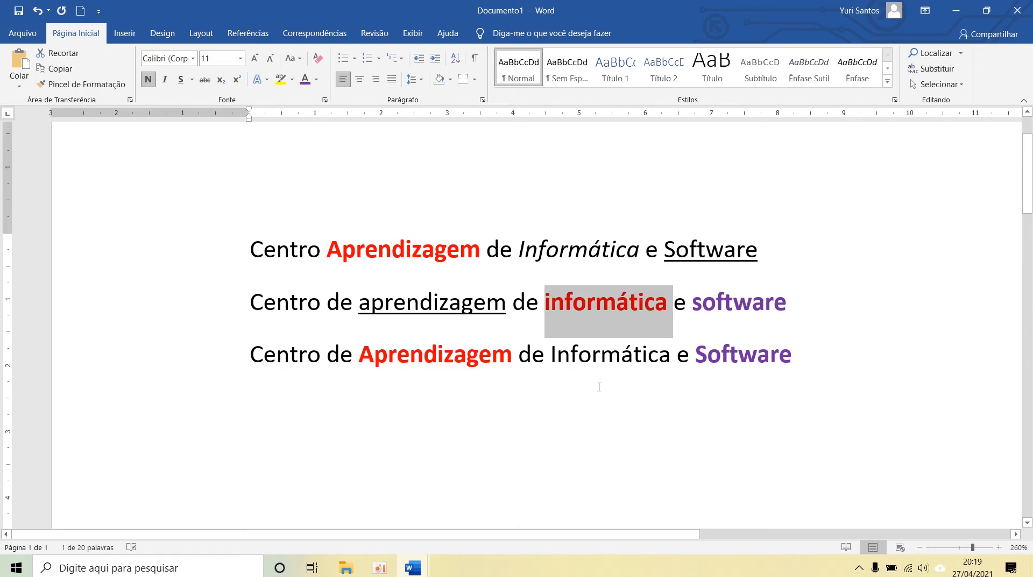
click(598, 382)
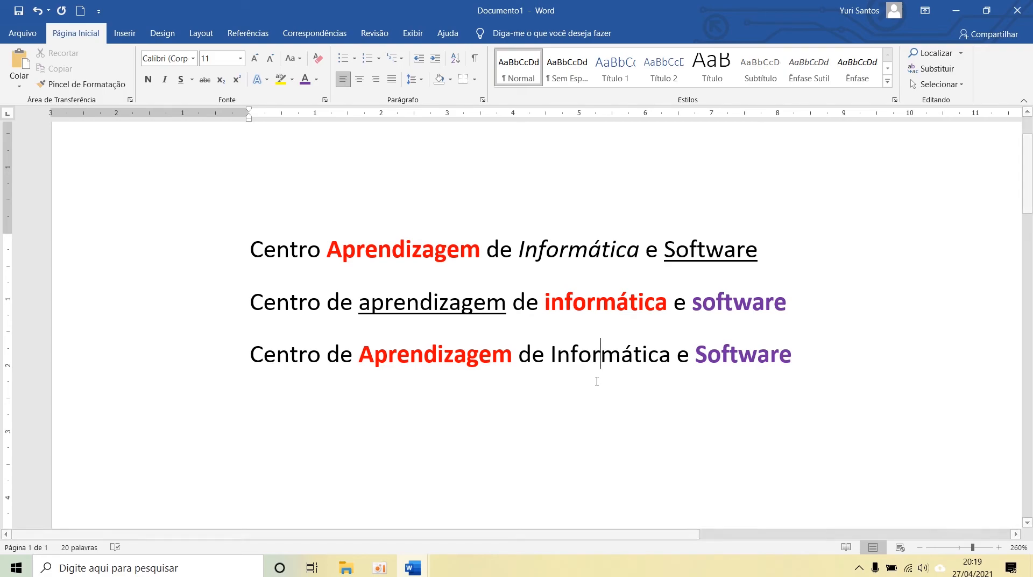
Step: Write "CO2 X2" on the empty line below the third line
click(365, 380)
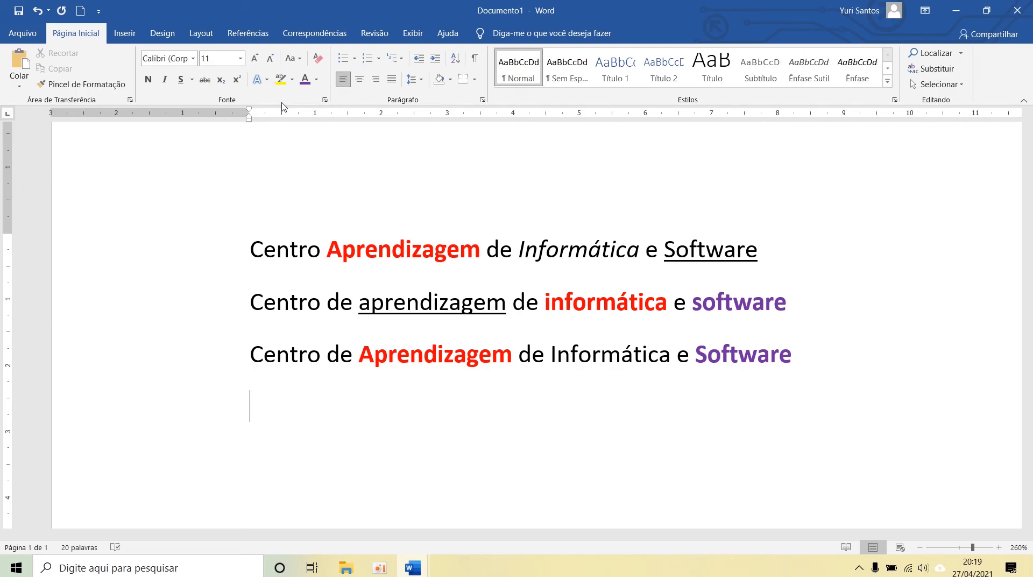
text(CO2)
text(x)
key(BackSpace)
text(X)
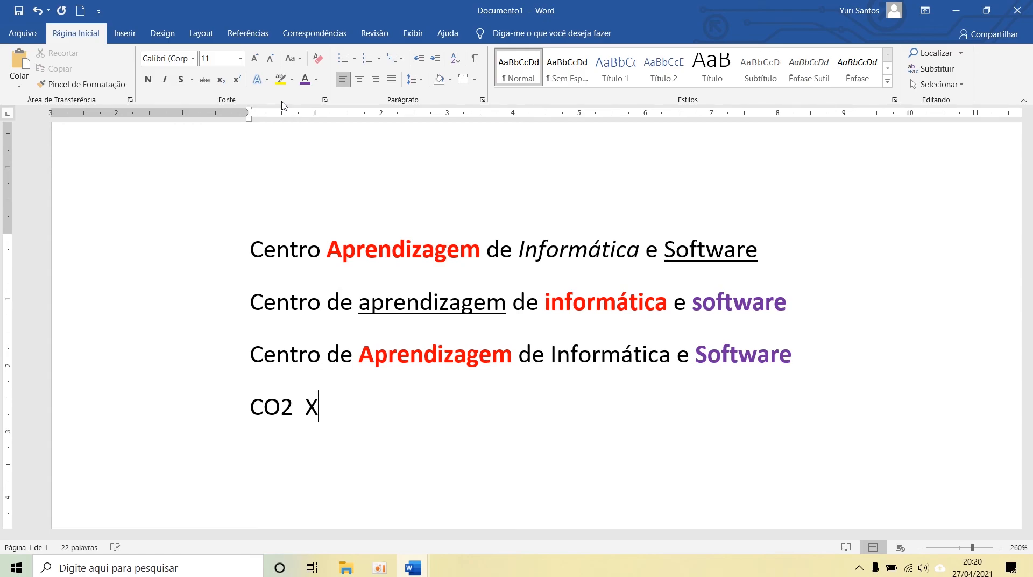
text(2)
Step: Format the 2 in "CO2" as subscript and enlarge the view of the text
drag(293, 404, 286, 412)
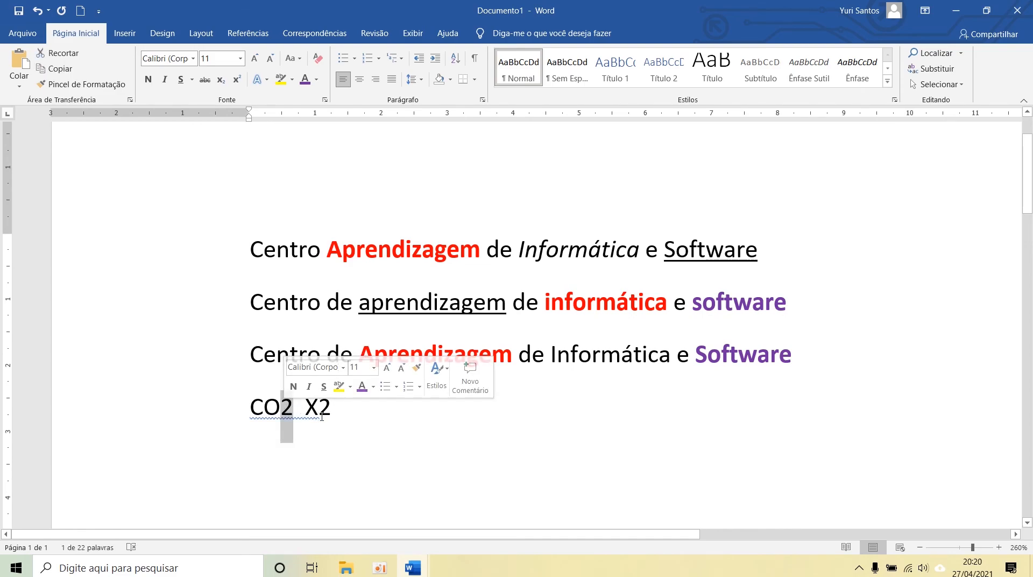
drag(331, 412, 319, 410)
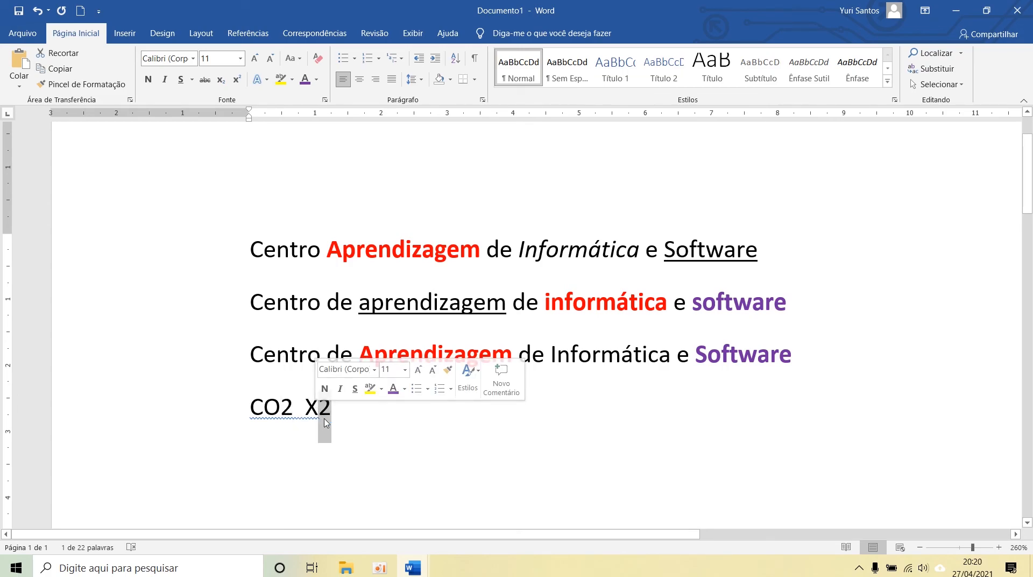
drag(294, 411, 280, 411)
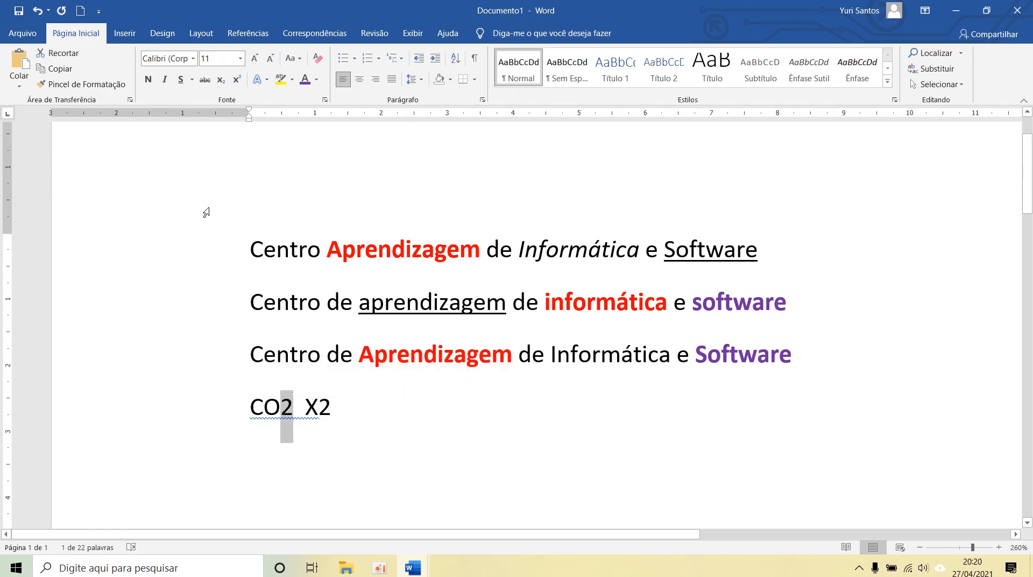
click(221, 80)
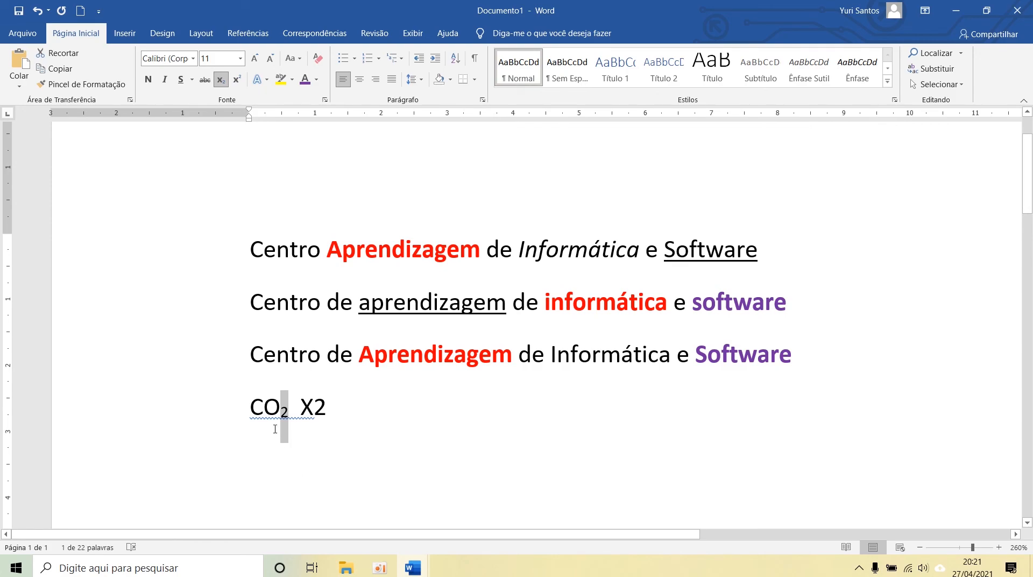
scroll(275, 429, up, 11)
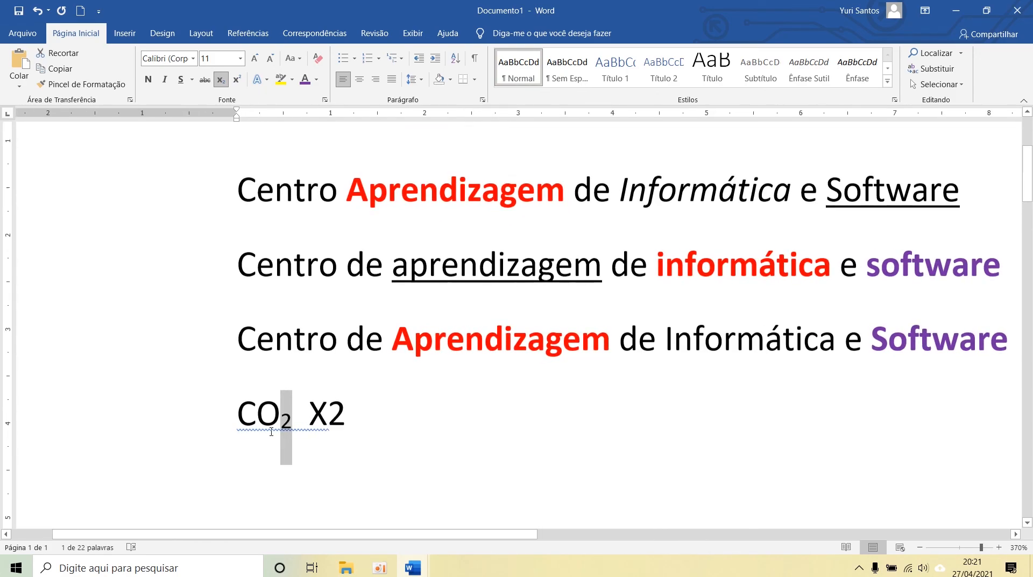
scroll(270, 432, up, 4)
click(280, 442)
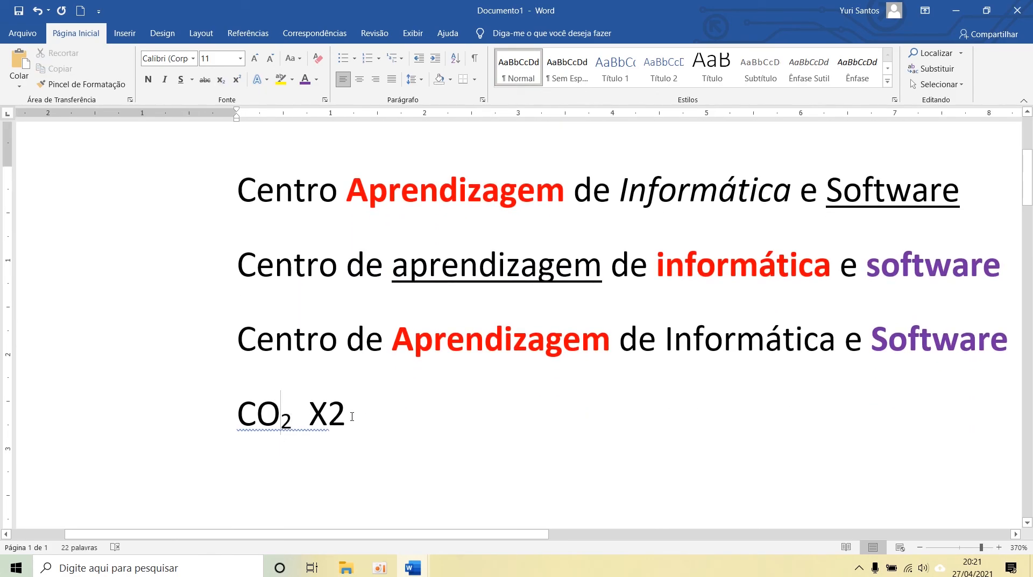
Step: Format the 2 in "X2" as superscript
drag(280, 419, 346, 419)
click(237, 80)
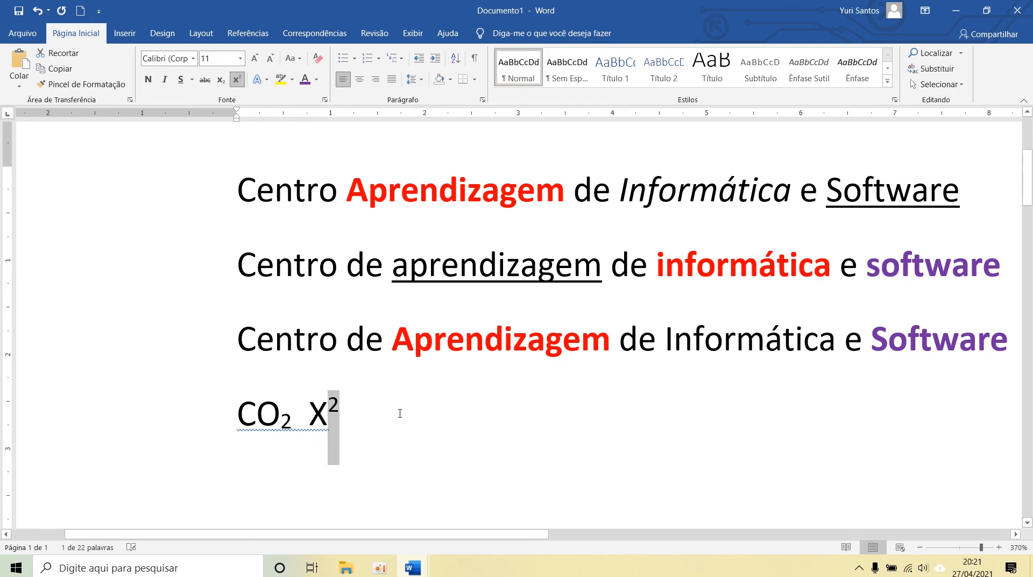
click(401, 414)
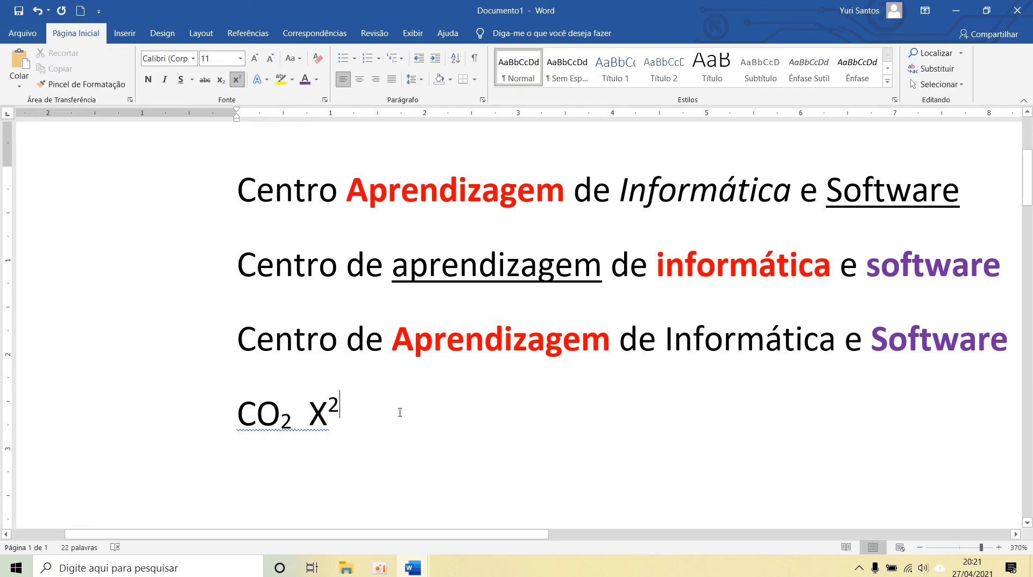
Step: Undo the subscript on "CO2" and the superscript on "X2"
click(242, 423)
drag(260, 421, 338, 424)
click(293, 434)
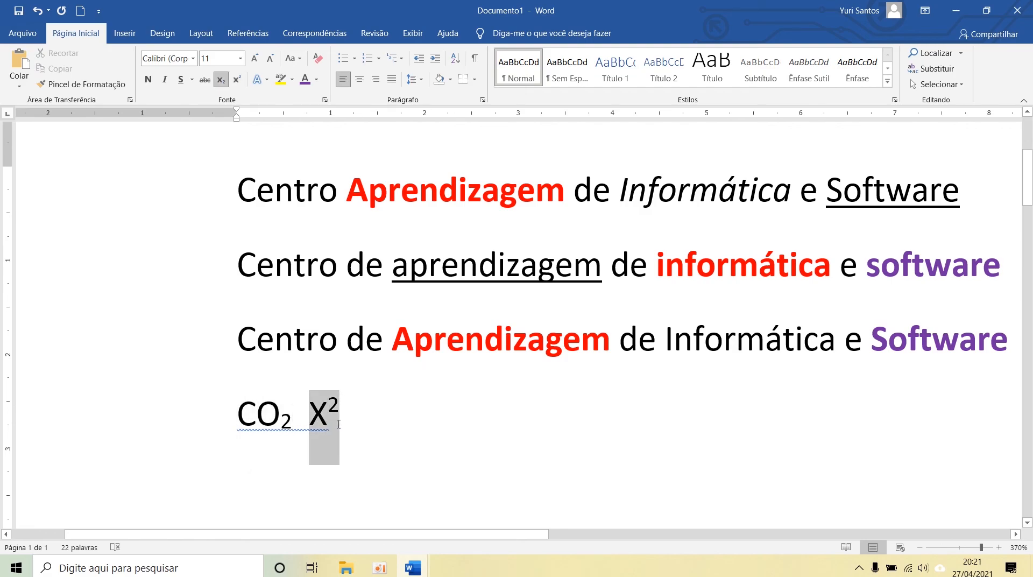
click(294, 428)
key(ctrl+z)
key(ctrl+z)
Step: Select only the 2 in "CO2" and reapply the subscript format
click(296, 431)
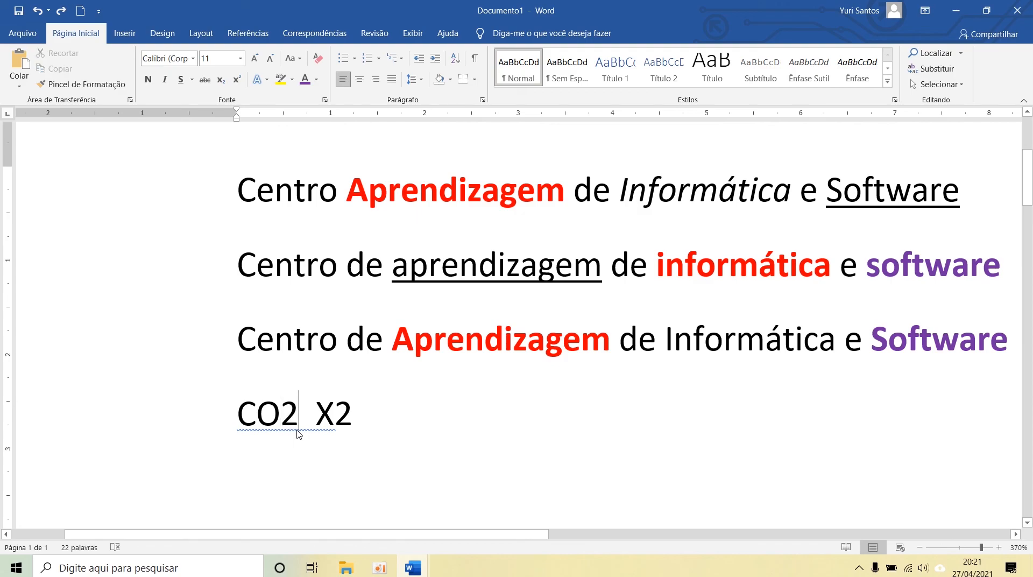
key(shift+Left)
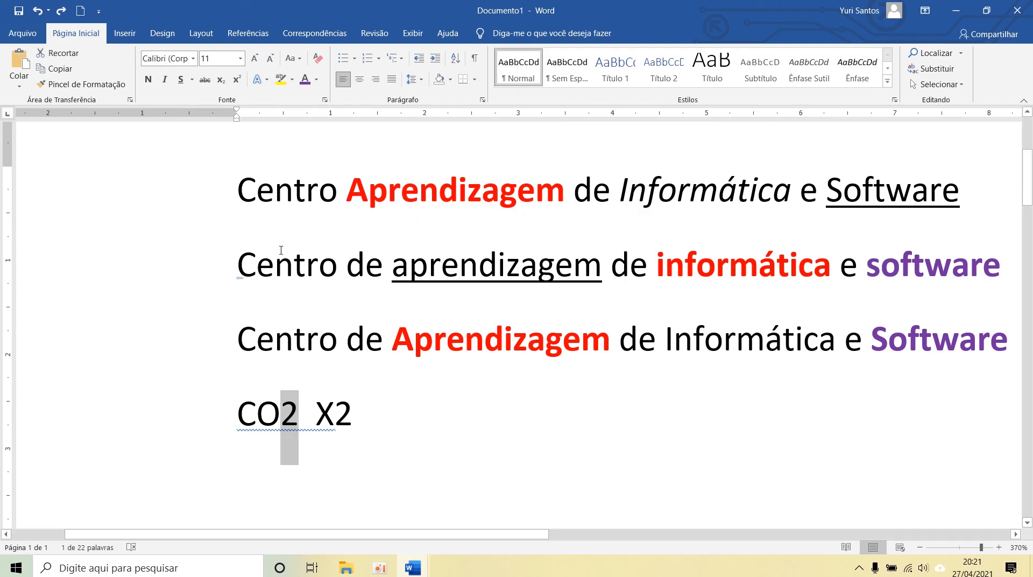
click(276, 339)
drag(299, 414, 289, 414)
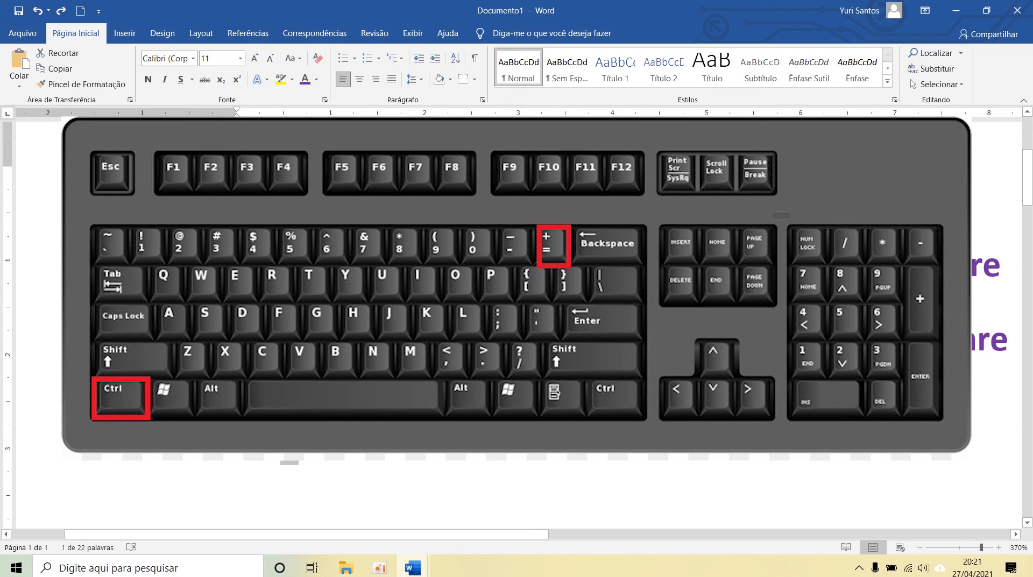
key(ctrl+equal)
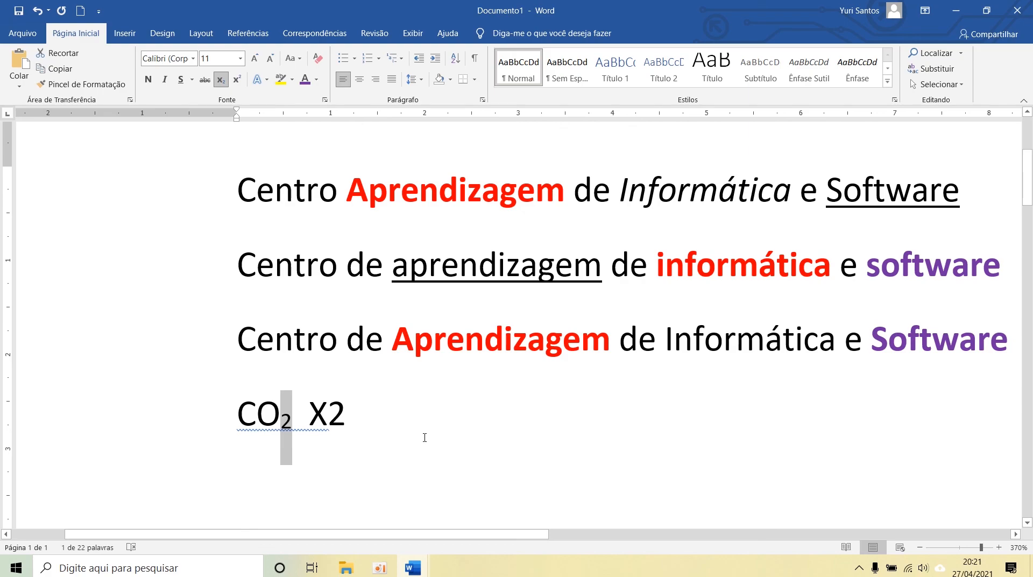
Step: Select only the 2 in "X2", reapply the superscript format and clear the selection
drag(353, 423, 328, 424)
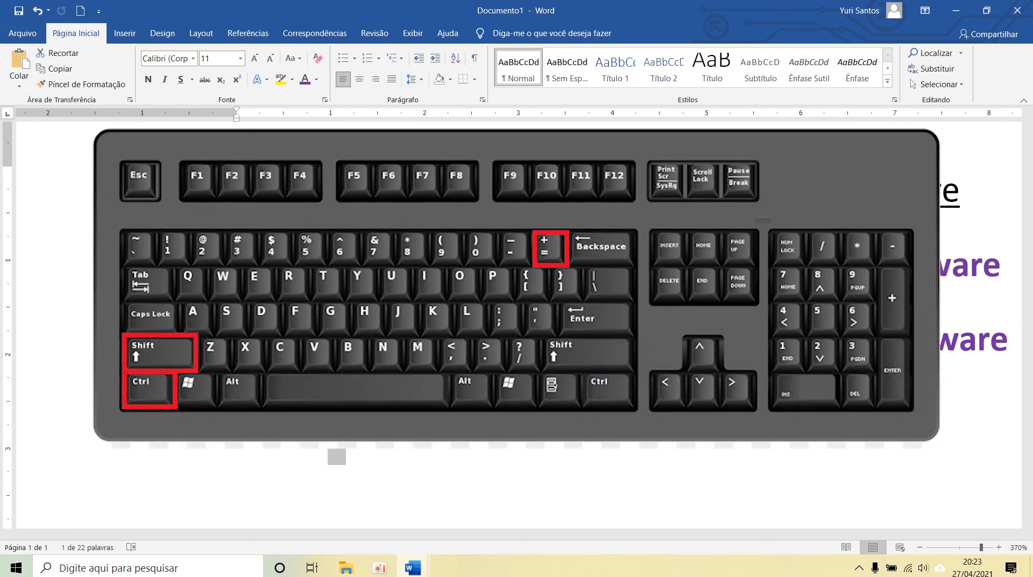
key(ctrl+shift+plus)
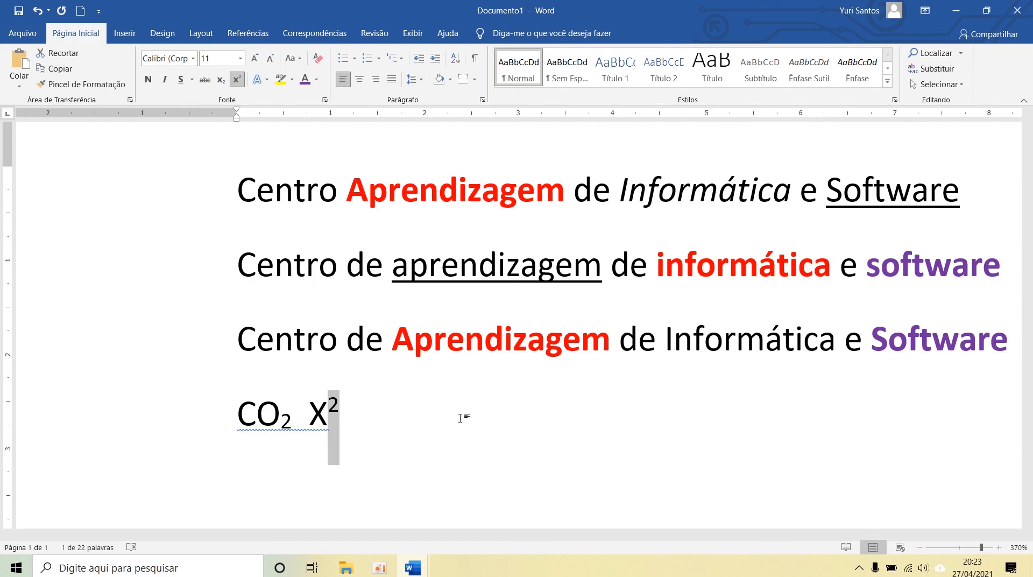
key(Right)
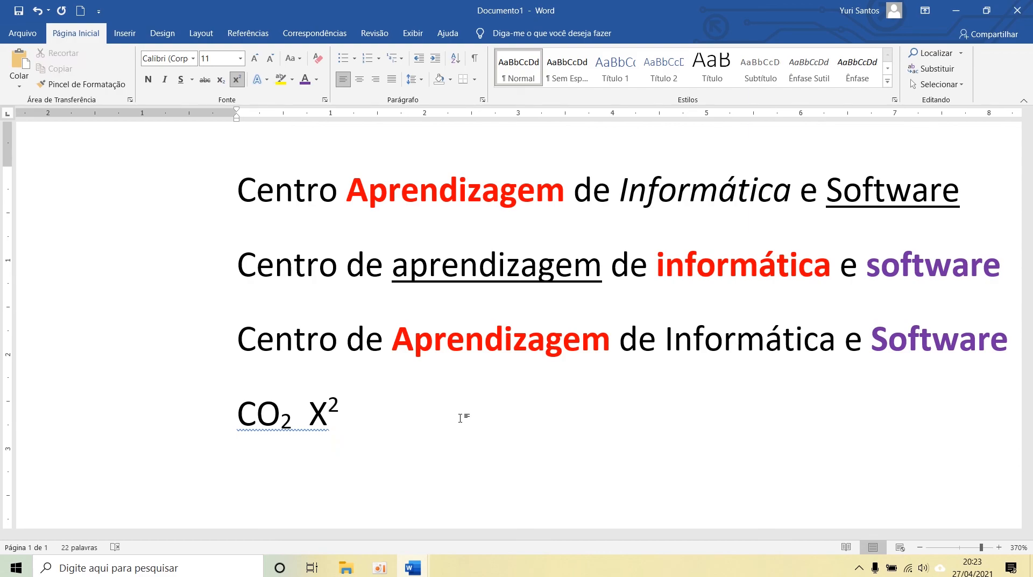
Step: Turn off superscript after "X2" and add the normal-sized expressions "H20" and "Y2+x" on the same line, separated by spaces
key(ctrl+shift+plus)
text(O2)
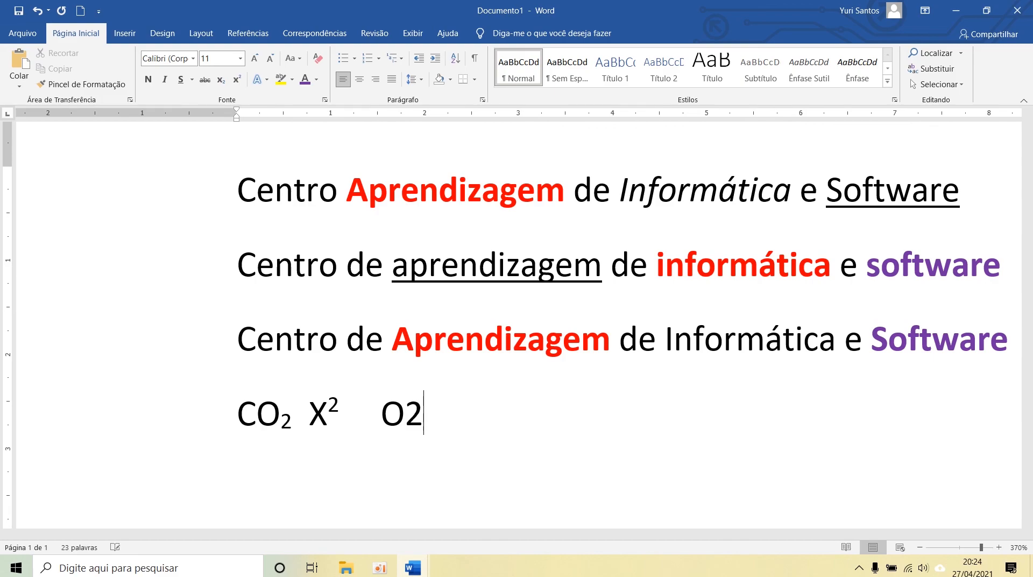
key(BackSpace)
key(BackSpace)
text(H20   Y2+x)
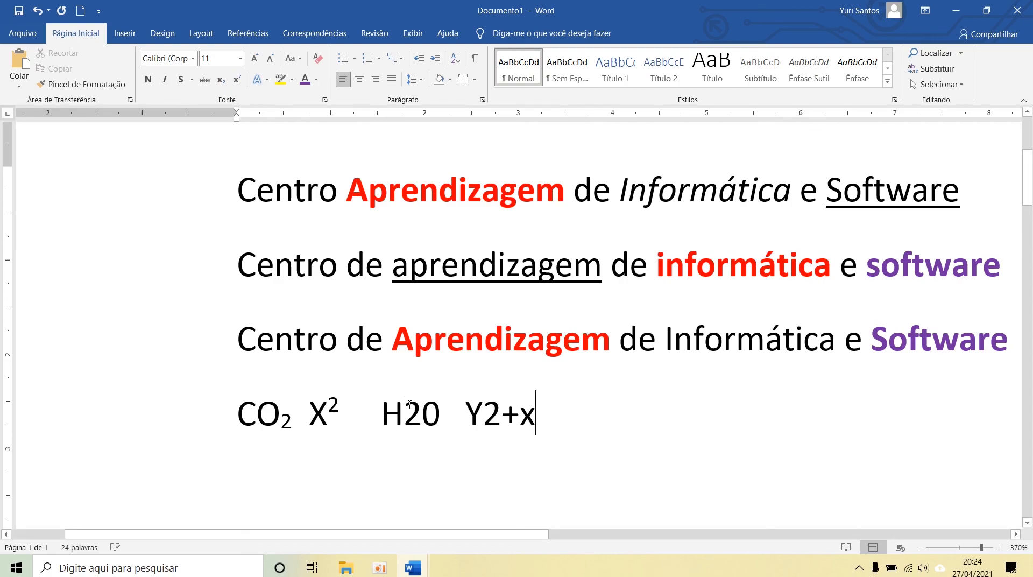
Step: Format the 2 in "H20" as subscript and the 2 in "Y2+x" as superscript
click(487, 411)
drag(404, 415, 421, 415)
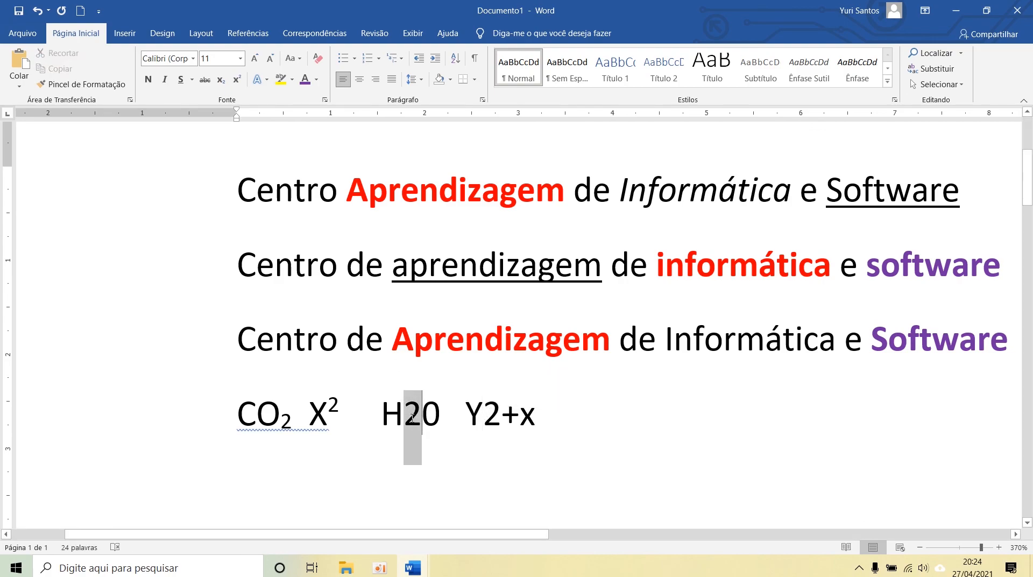
key(ctrl+equal)
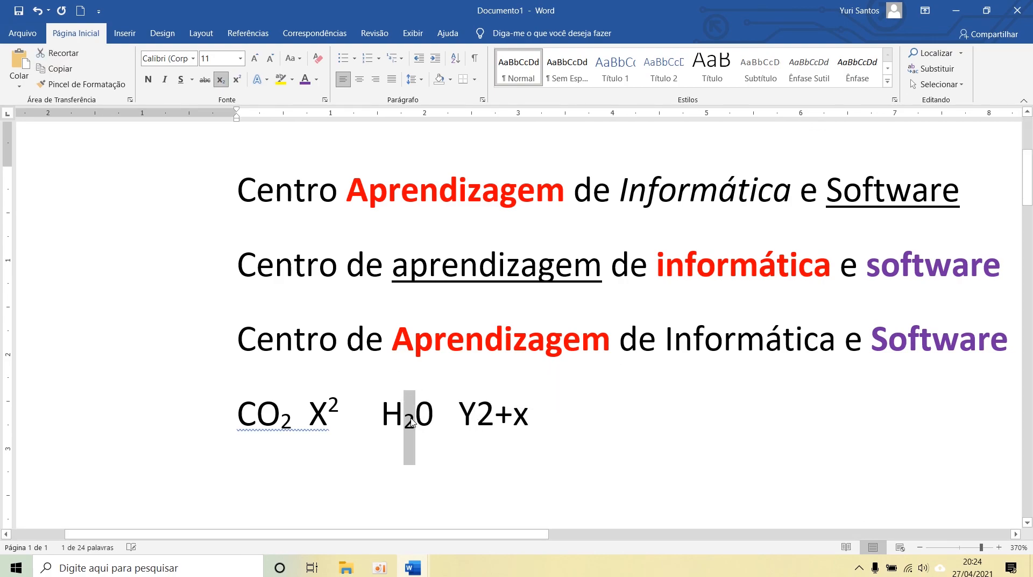
drag(477, 411, 487, 409)
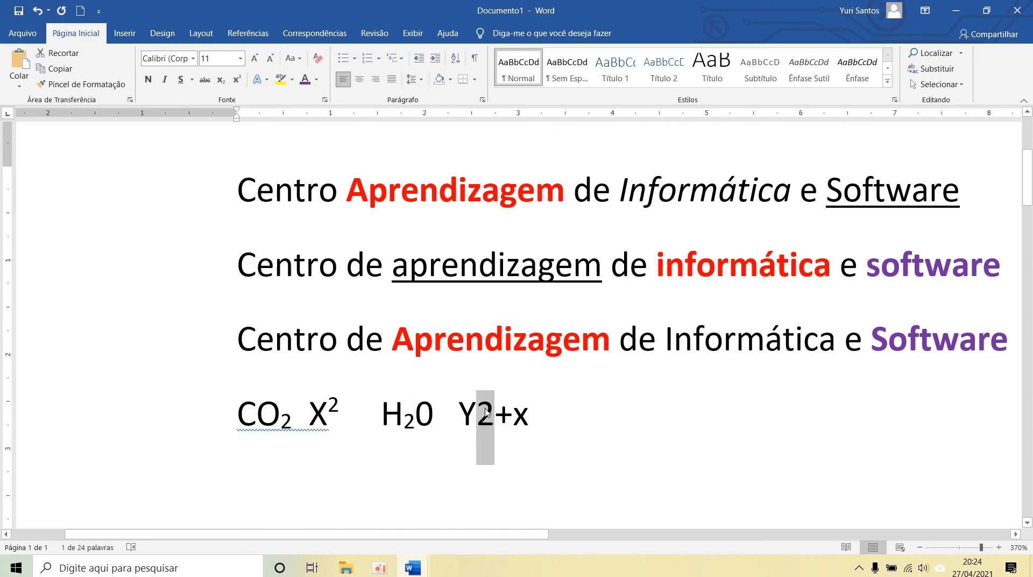
key(ctrl+shift+plus)
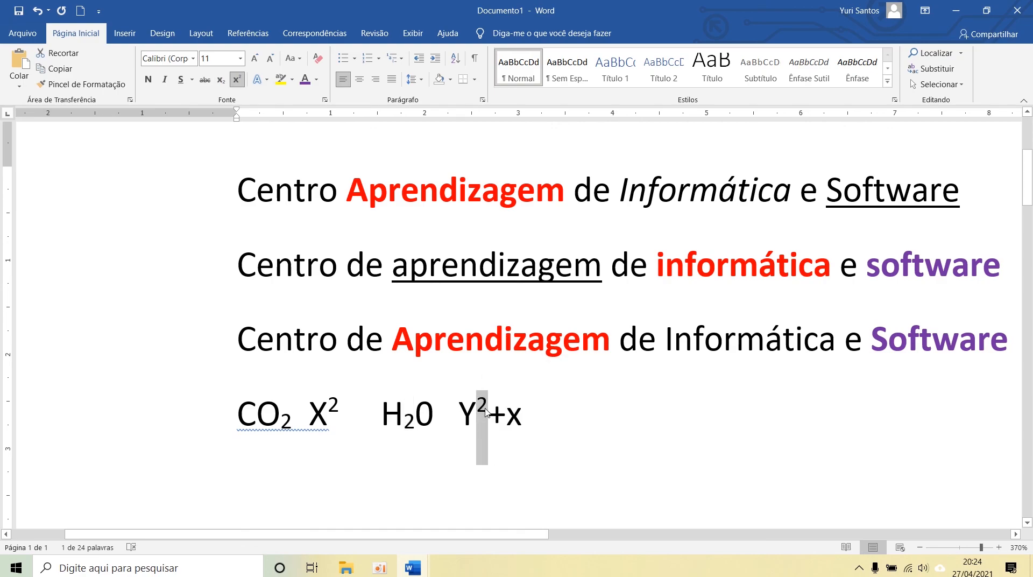